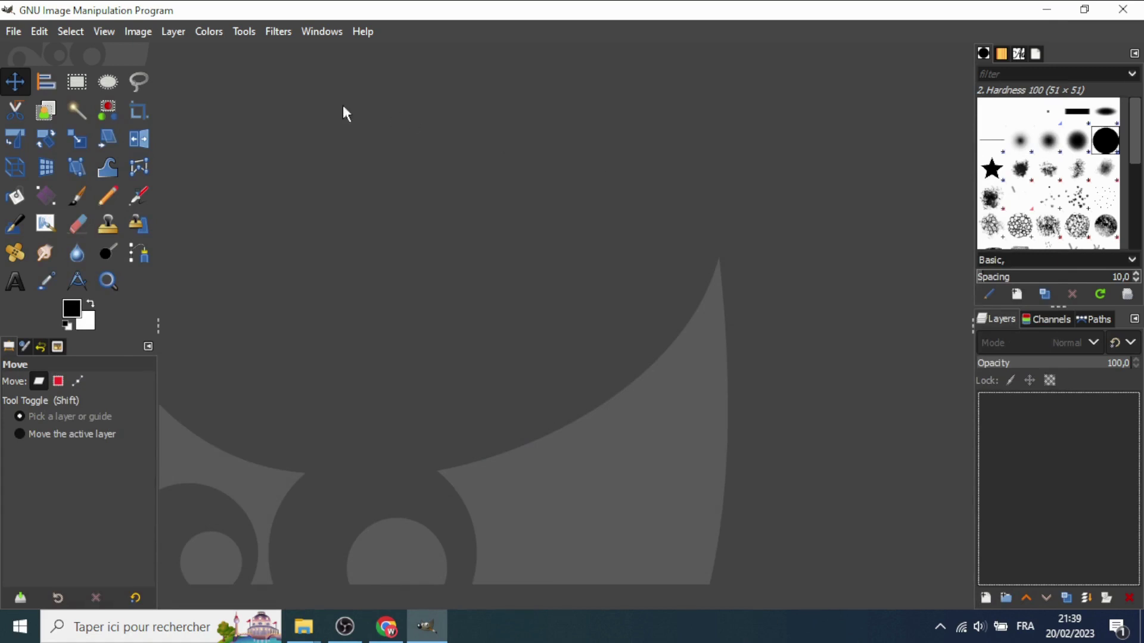
Step: Open cycling.png from the File > Open dialog as a 1280×720 image
left_click(13, 34)
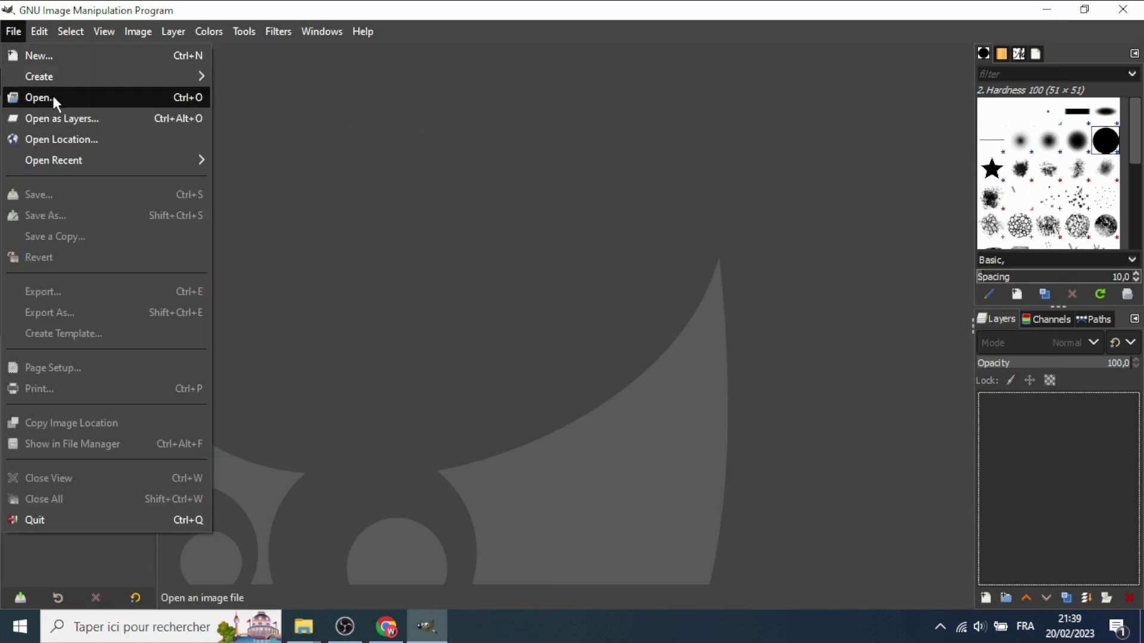
left_click(78, 97)
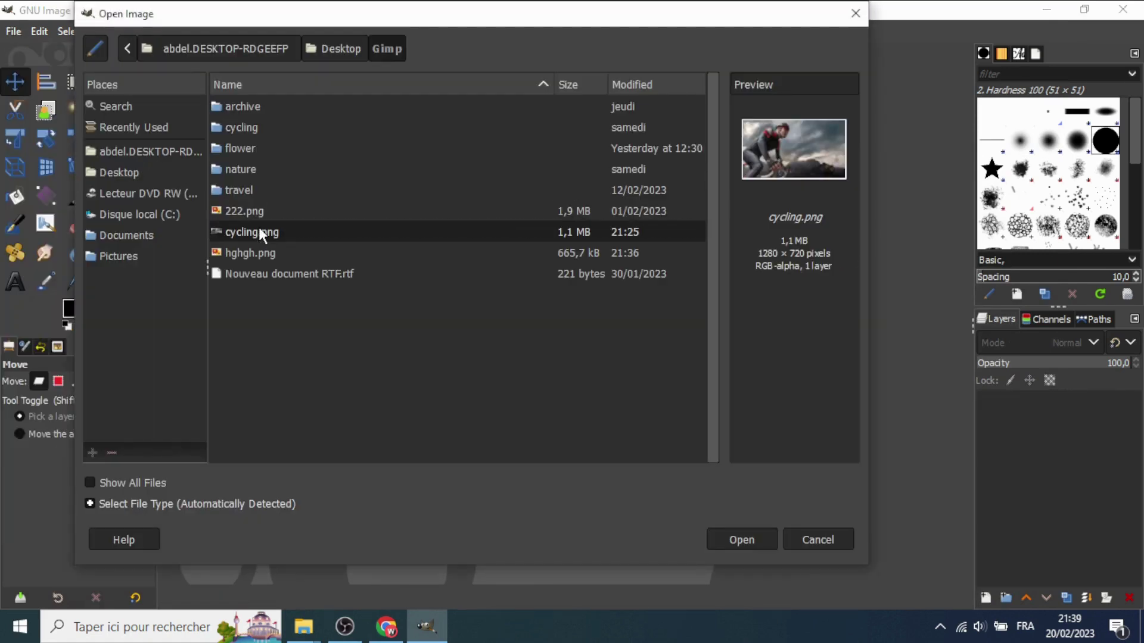
double_click(258, 230)
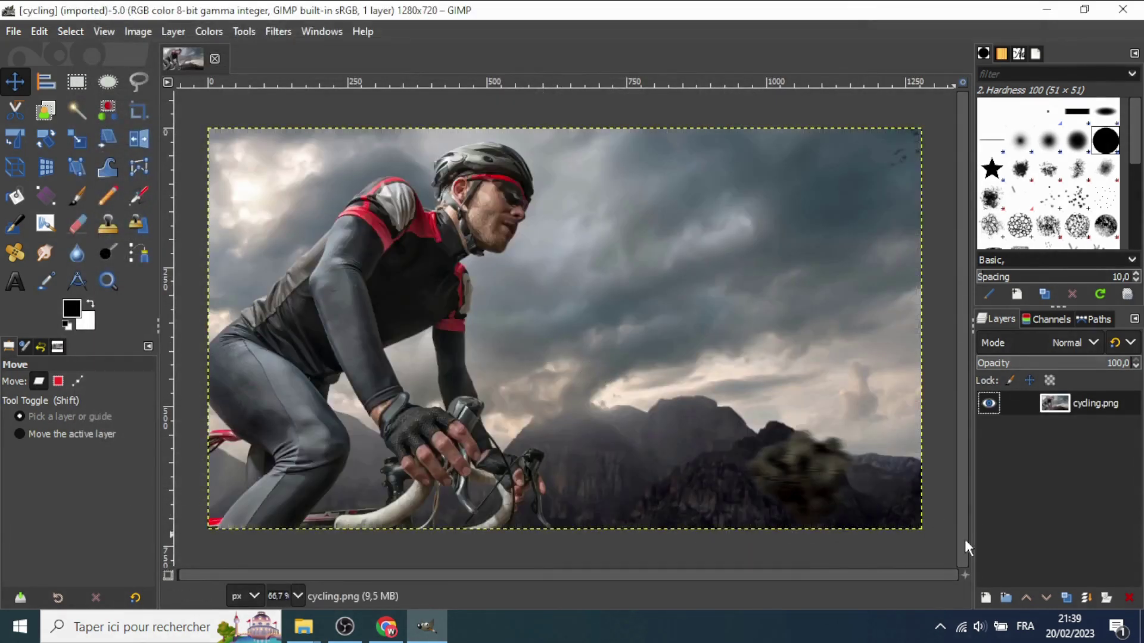
Step: Add a new 1280×720 layer filled with Transparency above cycling.png
left_click(986, 597)
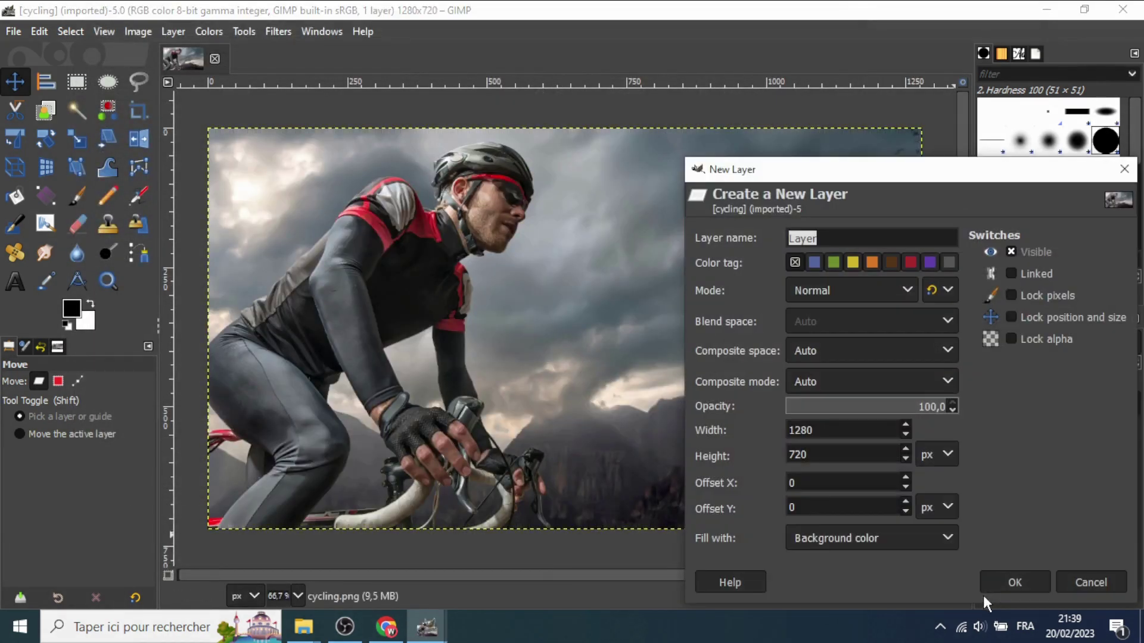
left_click(943, 539)
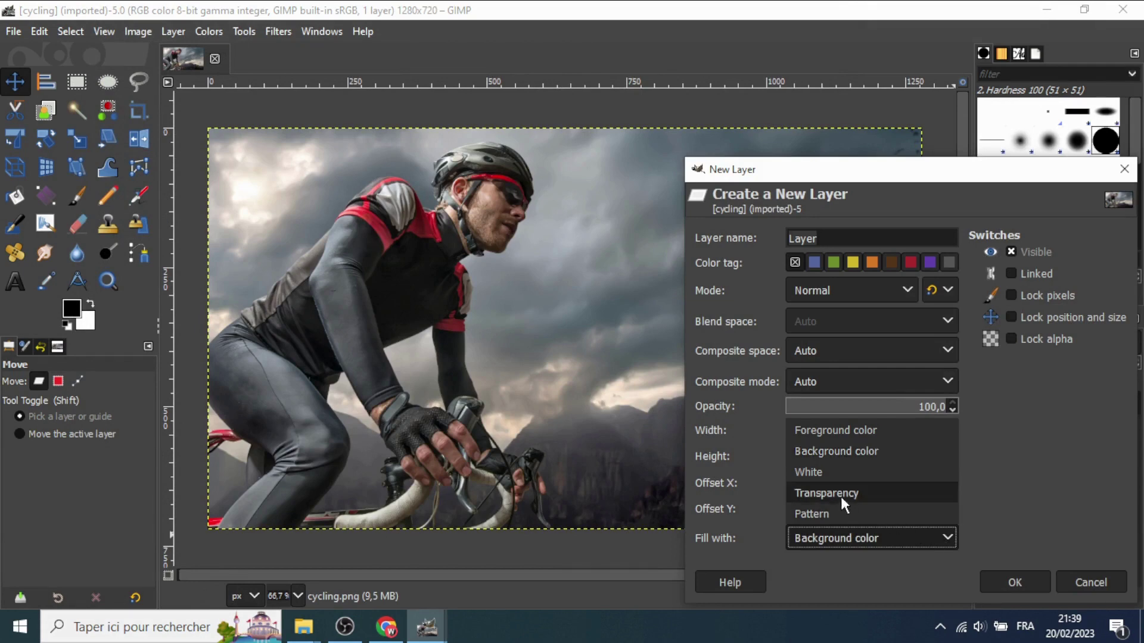
left_click(817, 494)
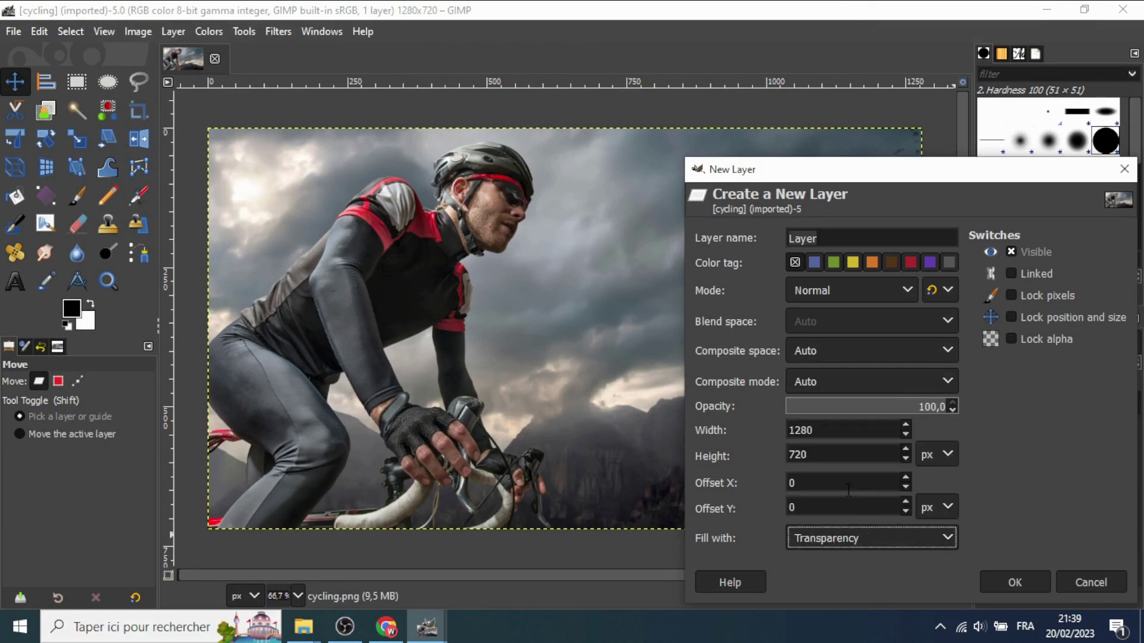
left_click(1006, 574)
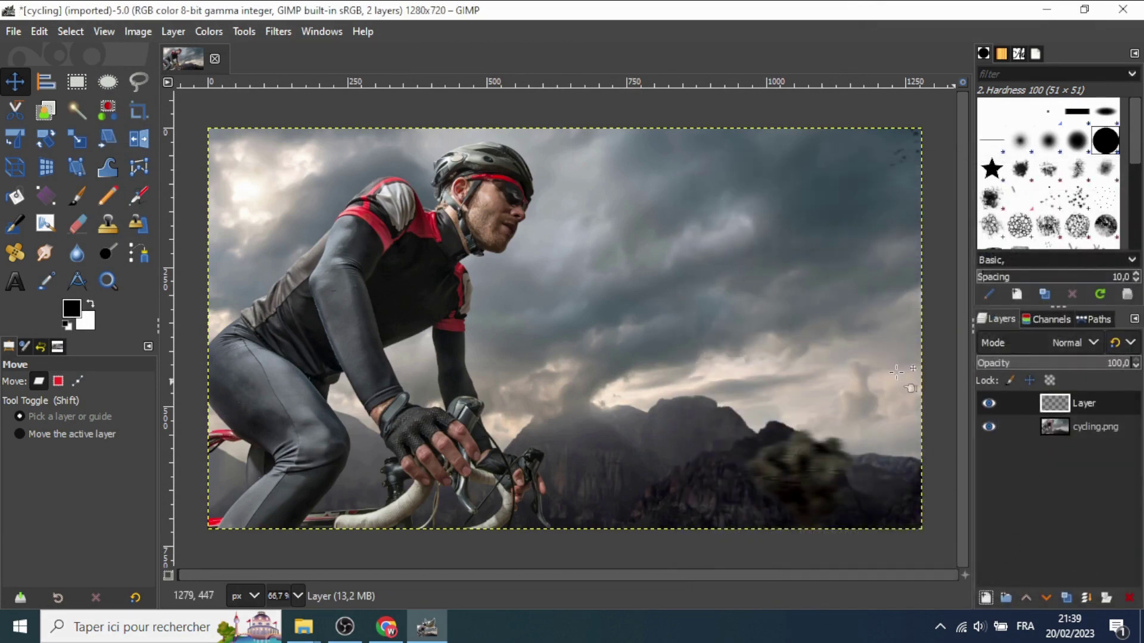
Step: Select a rounded-corner square near the photo centre with Rectangle Select
left_click(77, 81)
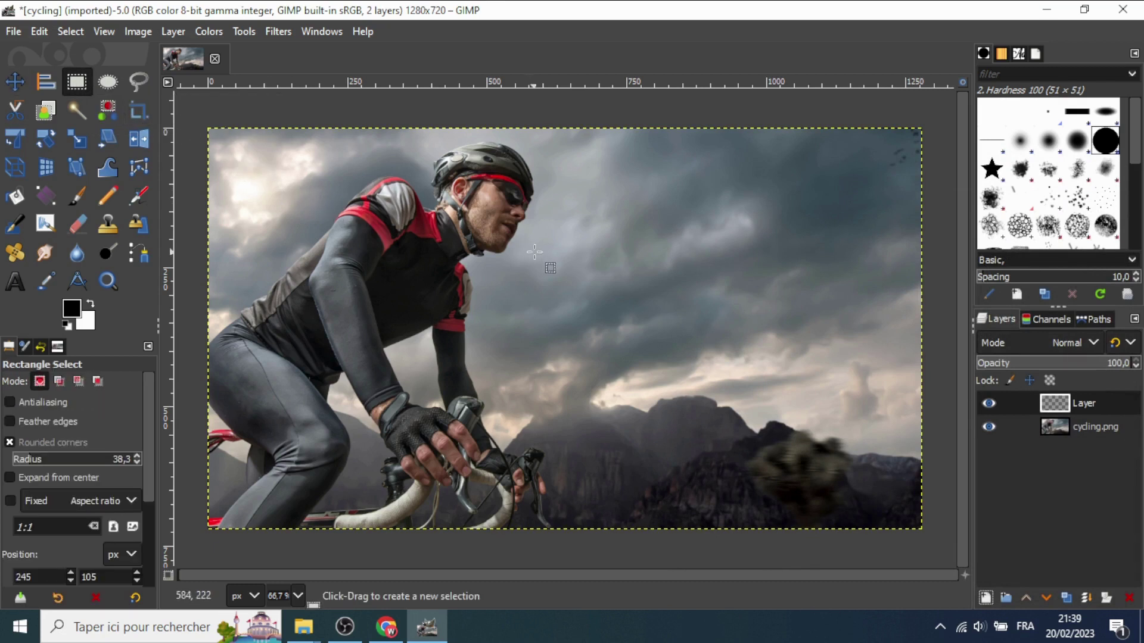
left_click_drag(563, 257, 687, 382)
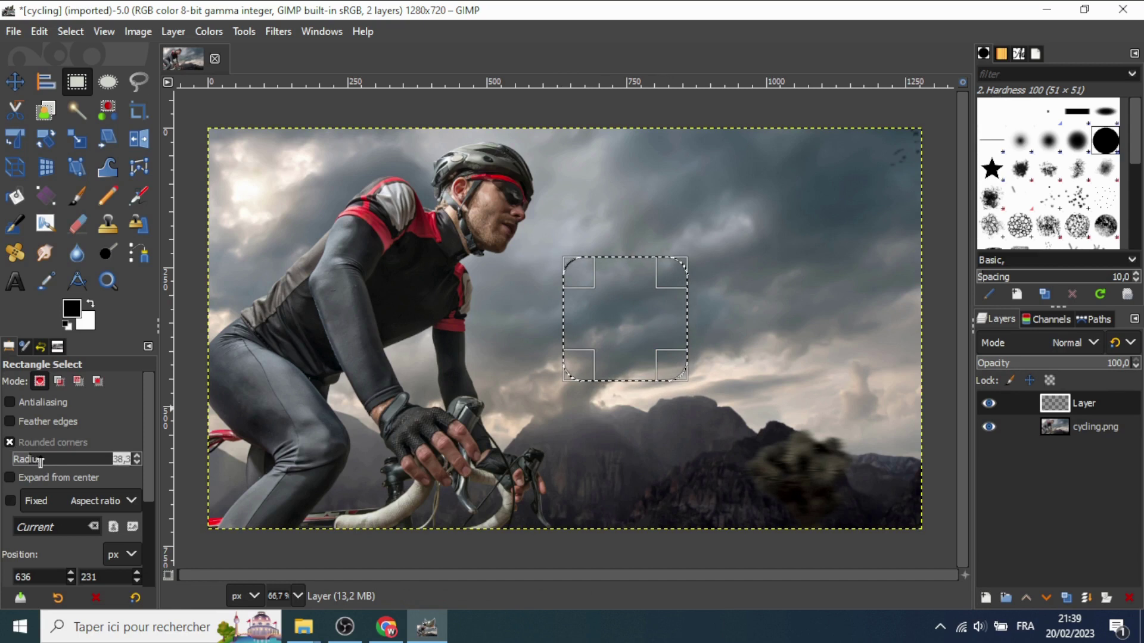
mouse_move(40, 461)
left_mouse_down()
mouse_move(68, 466)
mouse_move(28, 475)
left_mouse_up()
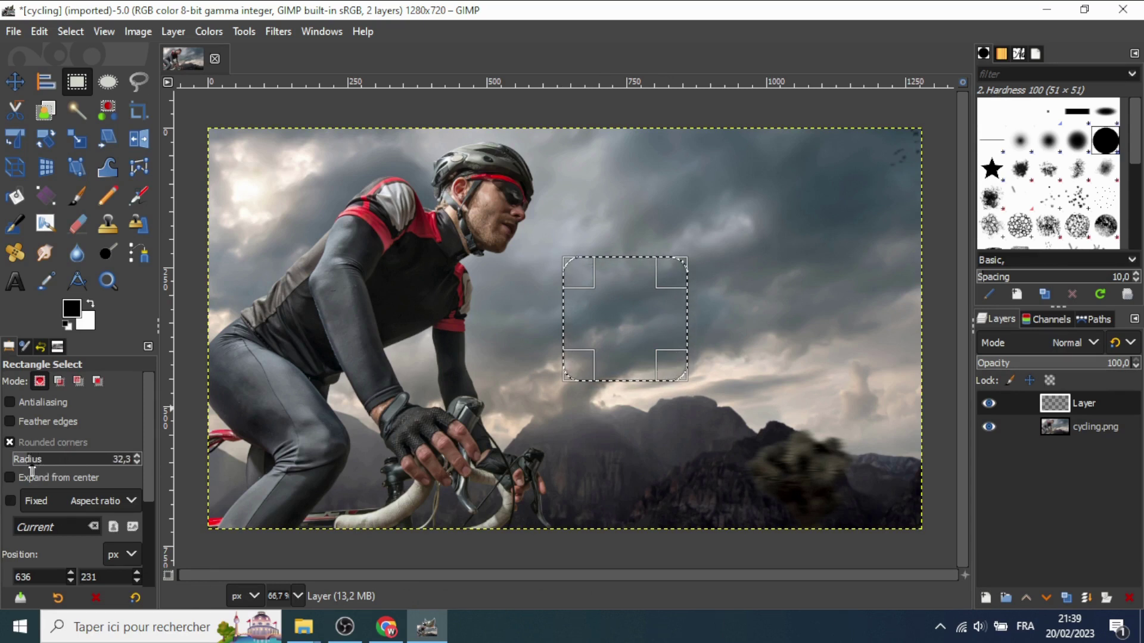
Step: Fill the rounded square selection with black and clear the selection
left_click_drag(70, 308, 622, 308)
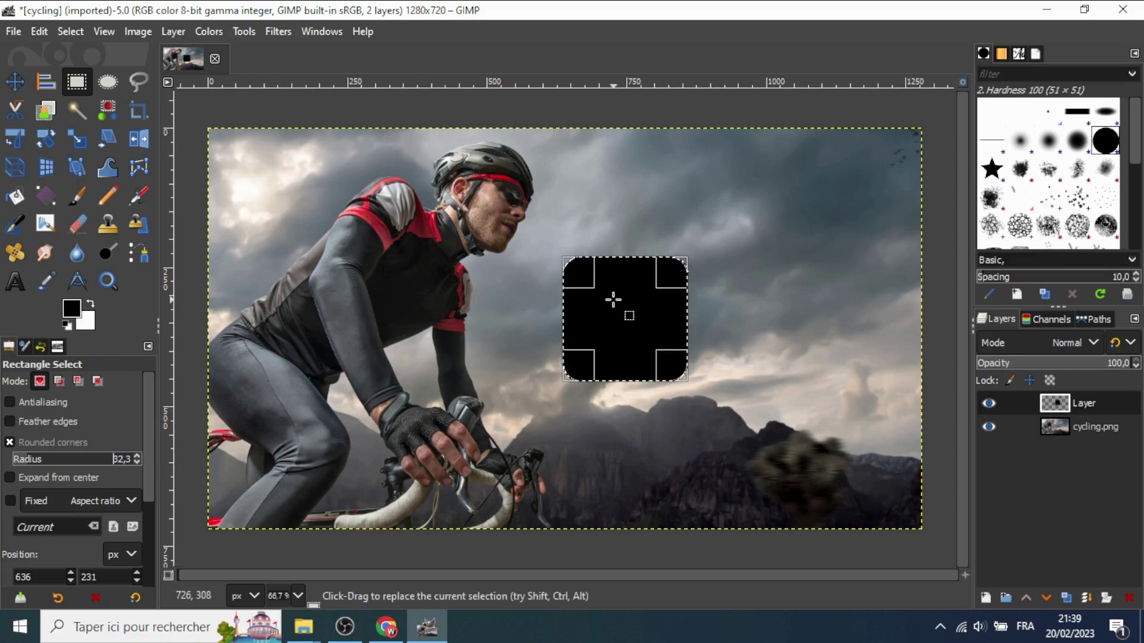
left_click(64, 34)
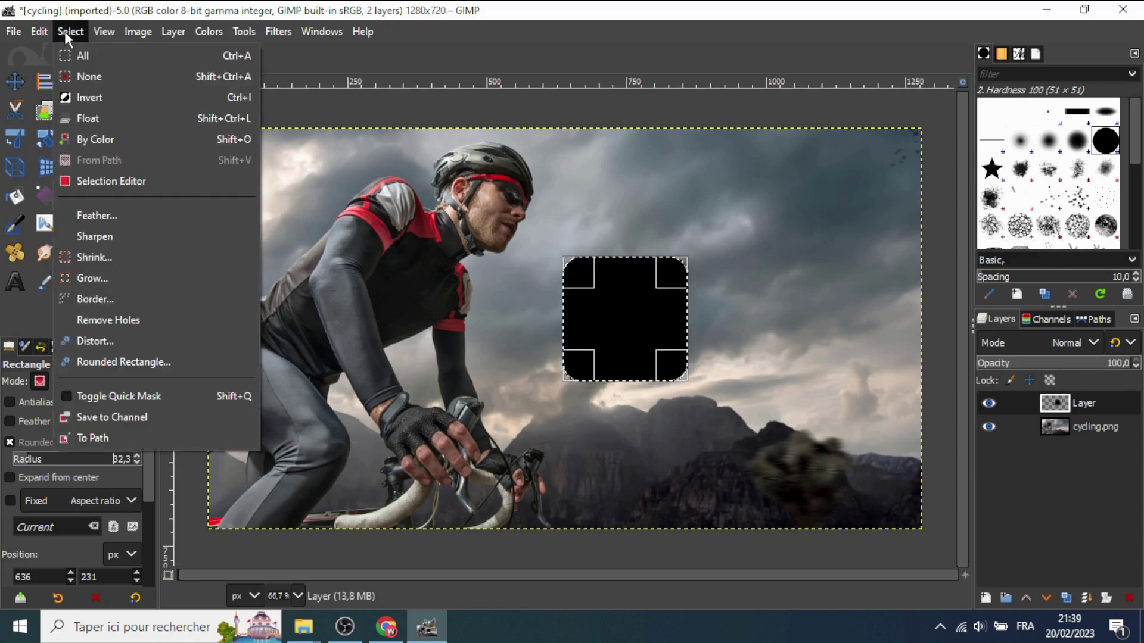
left_click(89, 75)
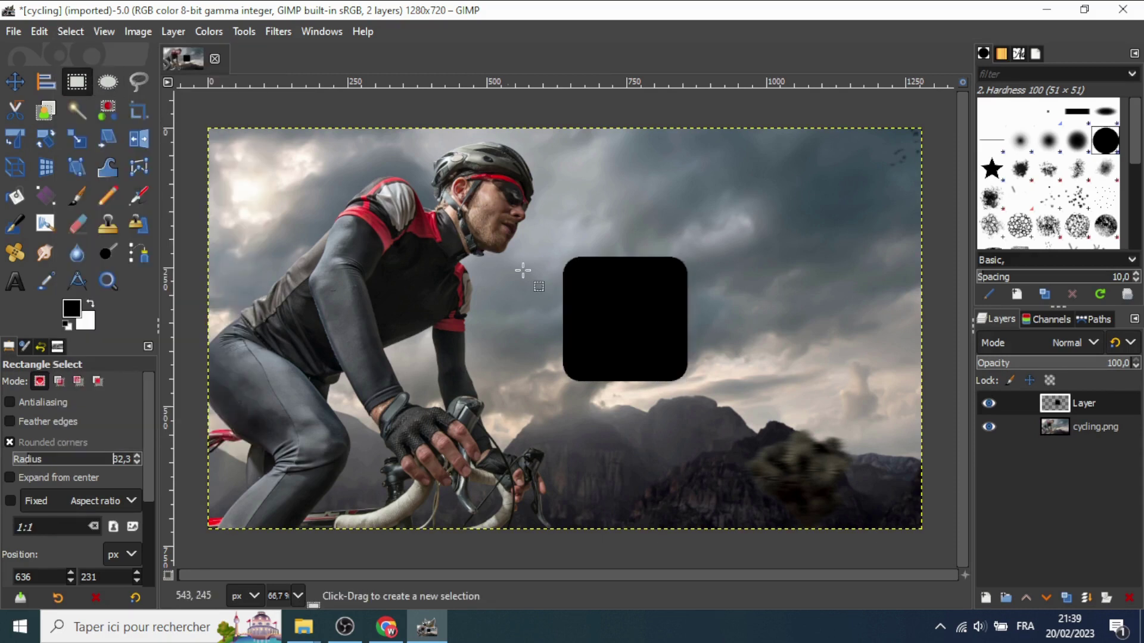
Step: Enlarge the black square layer and shift it up and to the left
left_click(78, 140)
left_click_drag(650, 313, 786, 292)
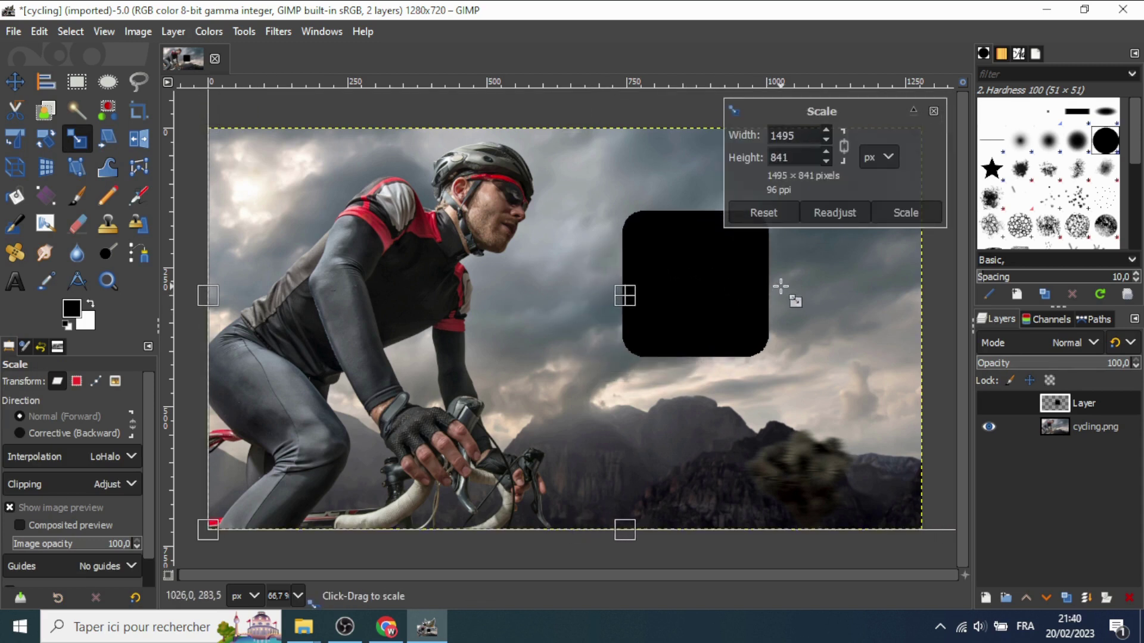
left_click(12, 81)
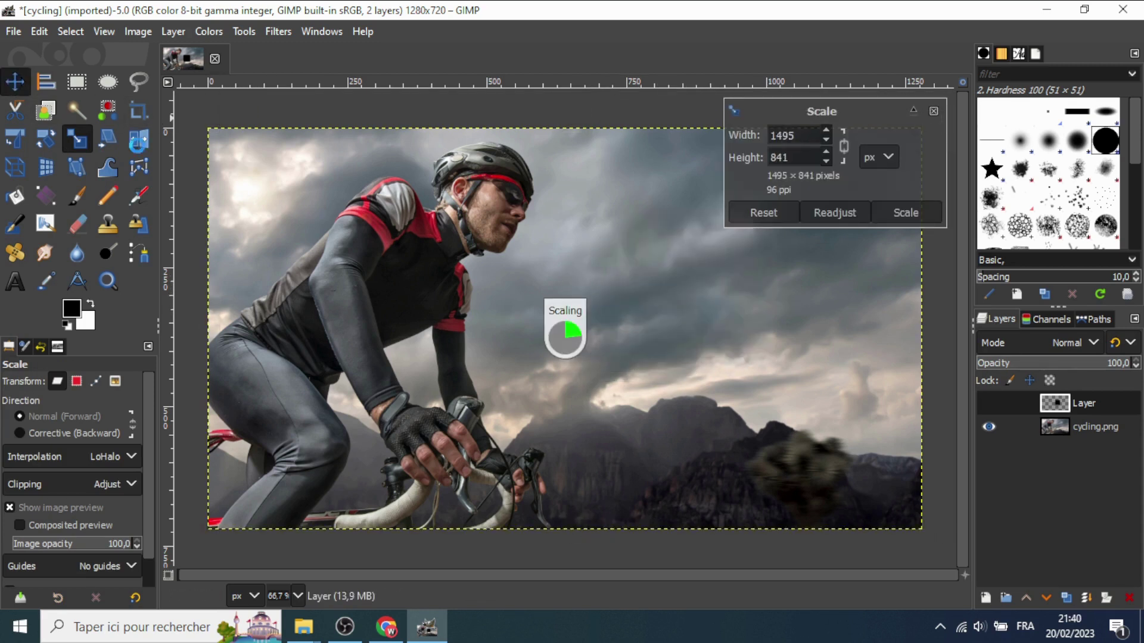
left_click_drag(701, 310, 570, 260)
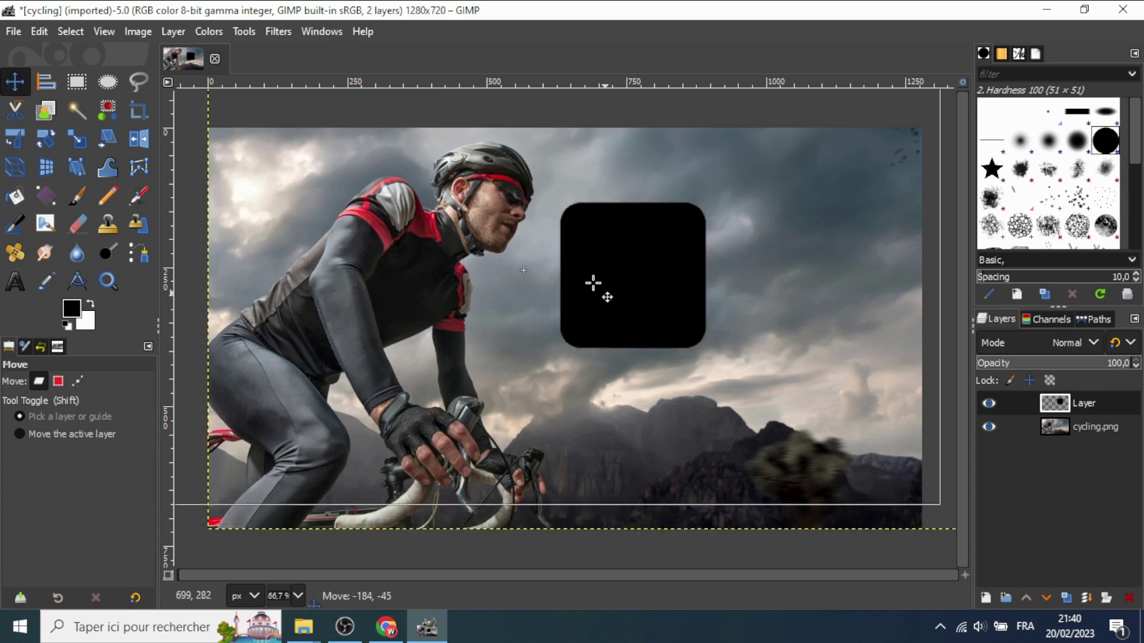
Step: Rotate the square about 43° into a diamond and move it over the rider's head
left_click(49, 137)
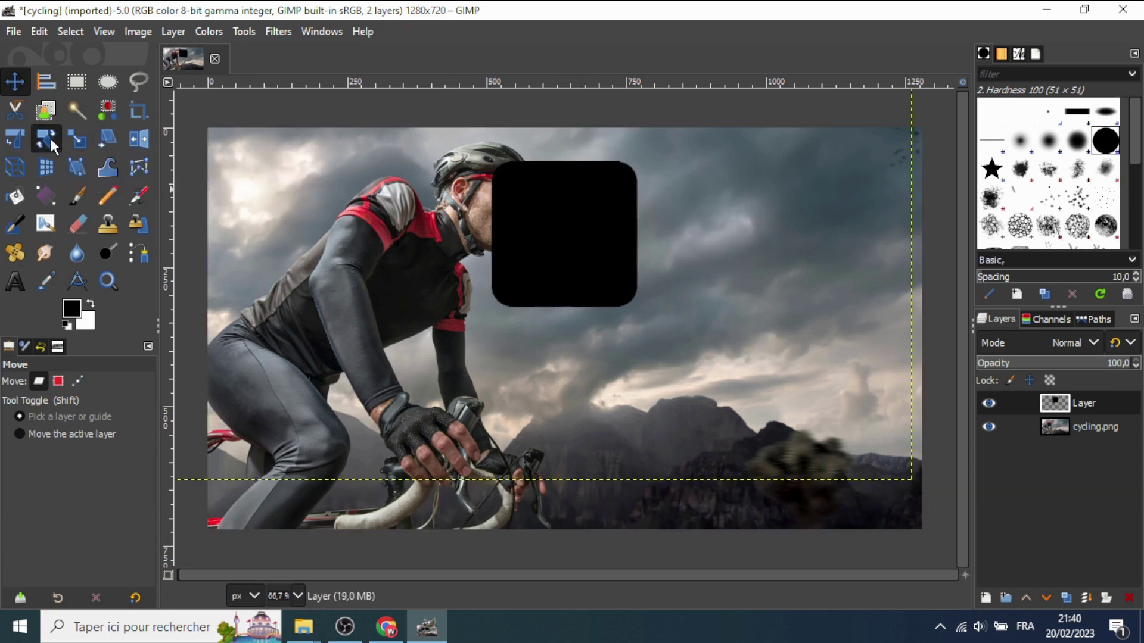
left_click_drag(621, 340, 547, 368)
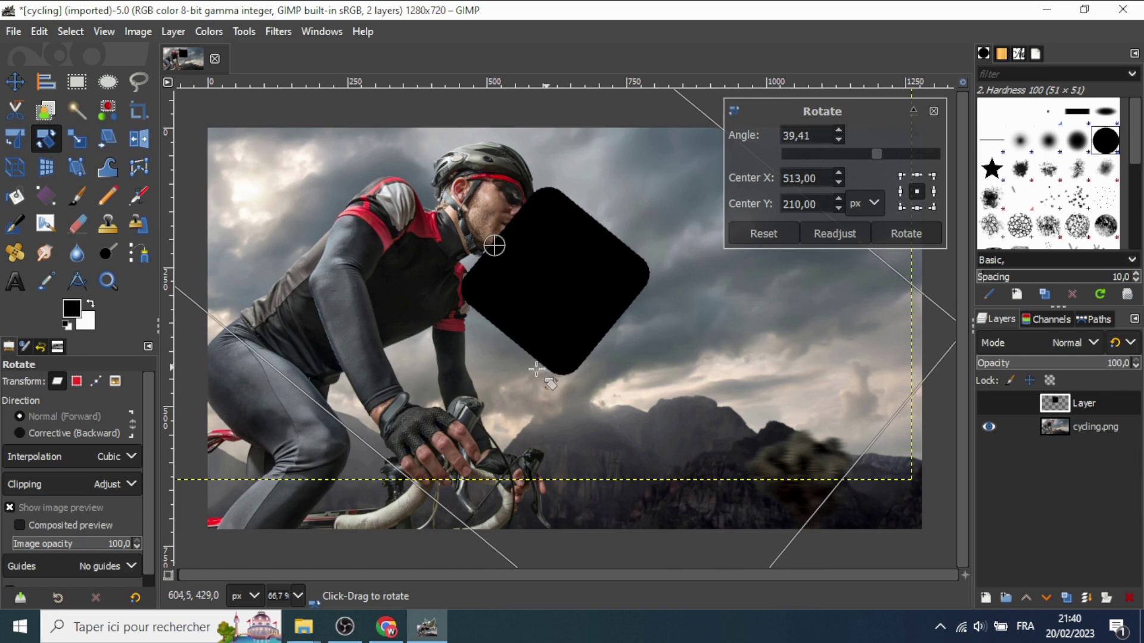
left_click_drag(546, 367, 536, 370)
key("m")
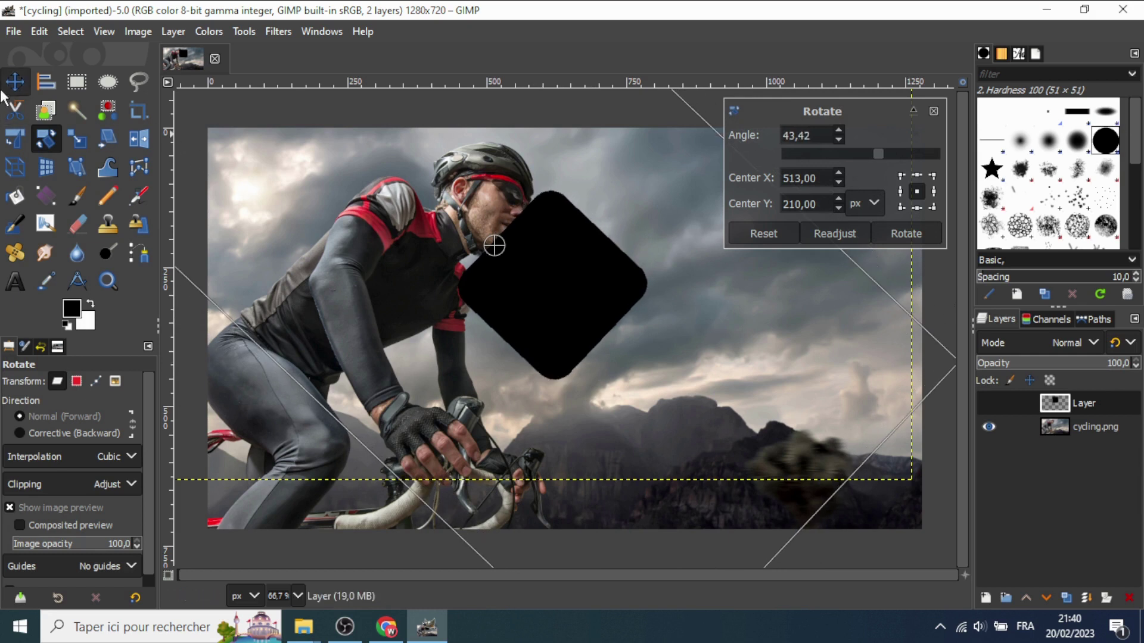
left_click_drag(575, 307, 517, 250)
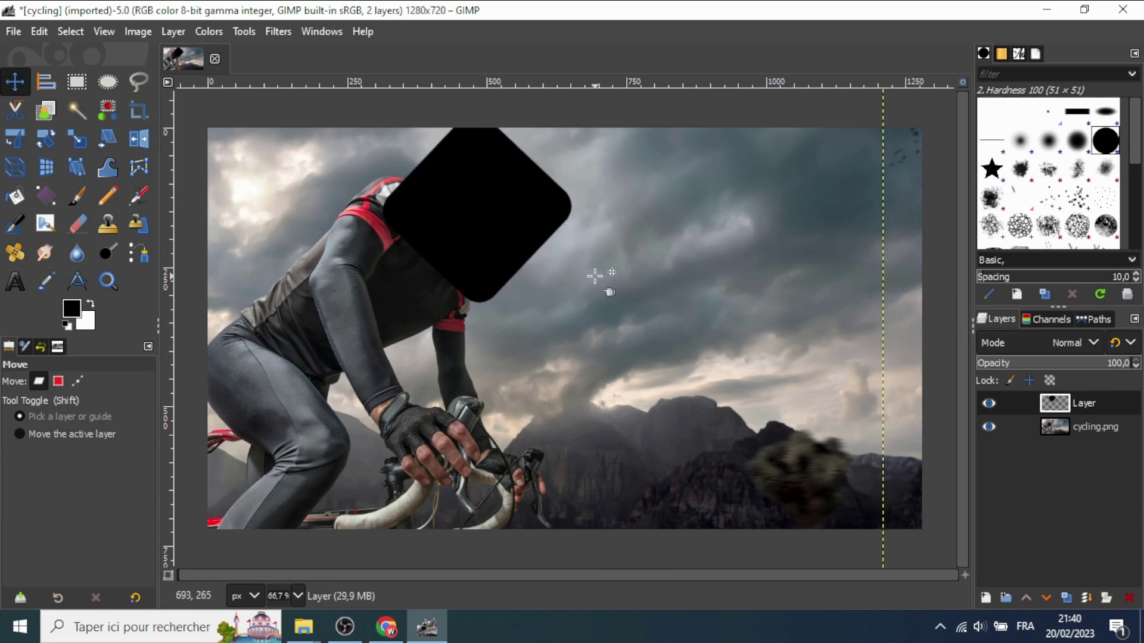
Step: Duplicate the diamond twice, placing copies below-left and upper-left of the first
right_click(1059, 399)
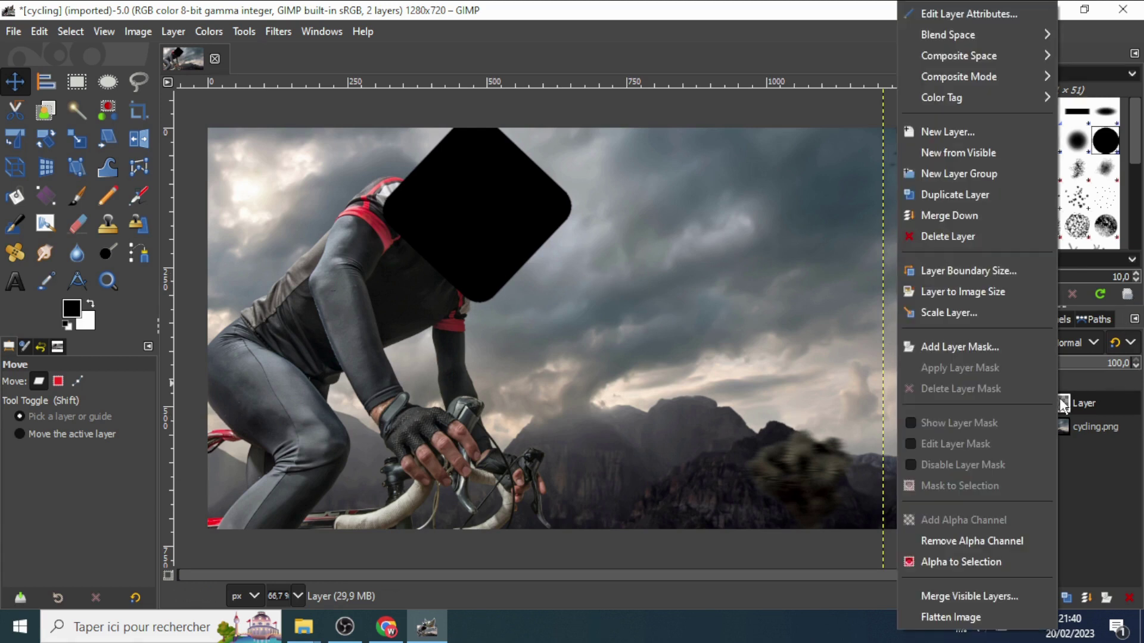
left_click(969, 199)
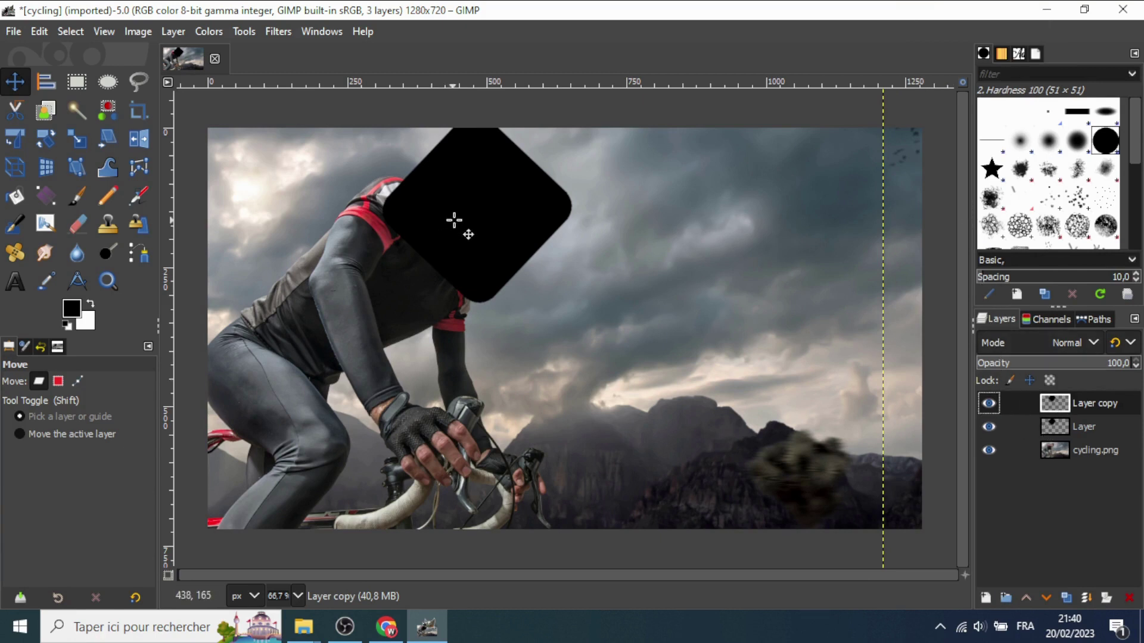
left_click_drag(478, 220, 373, 328)
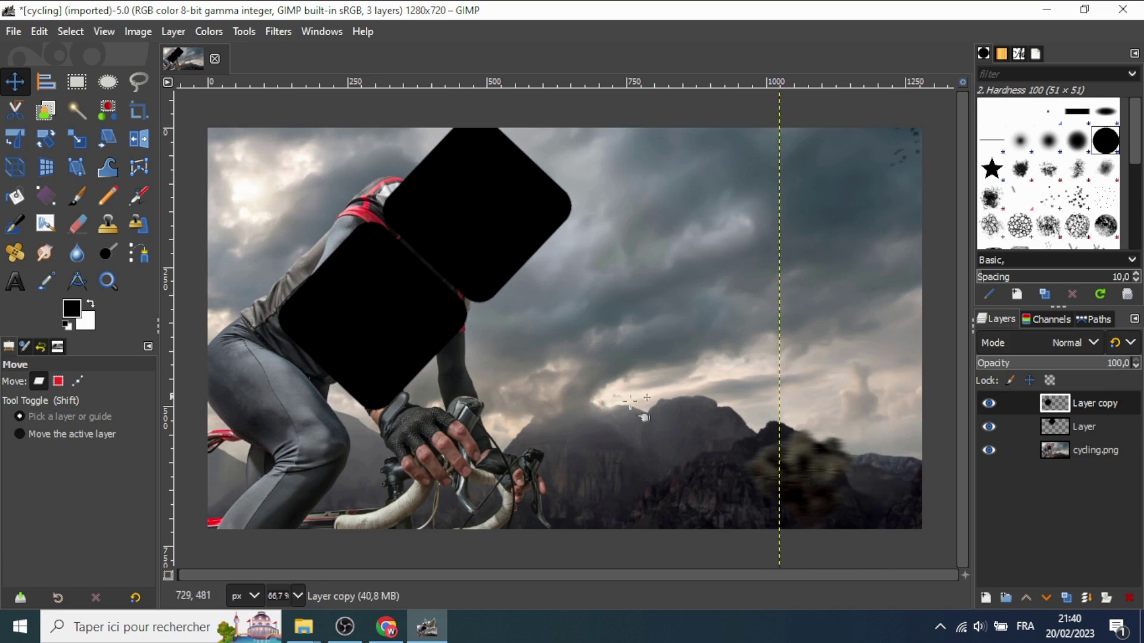
right_click(1080, 402)
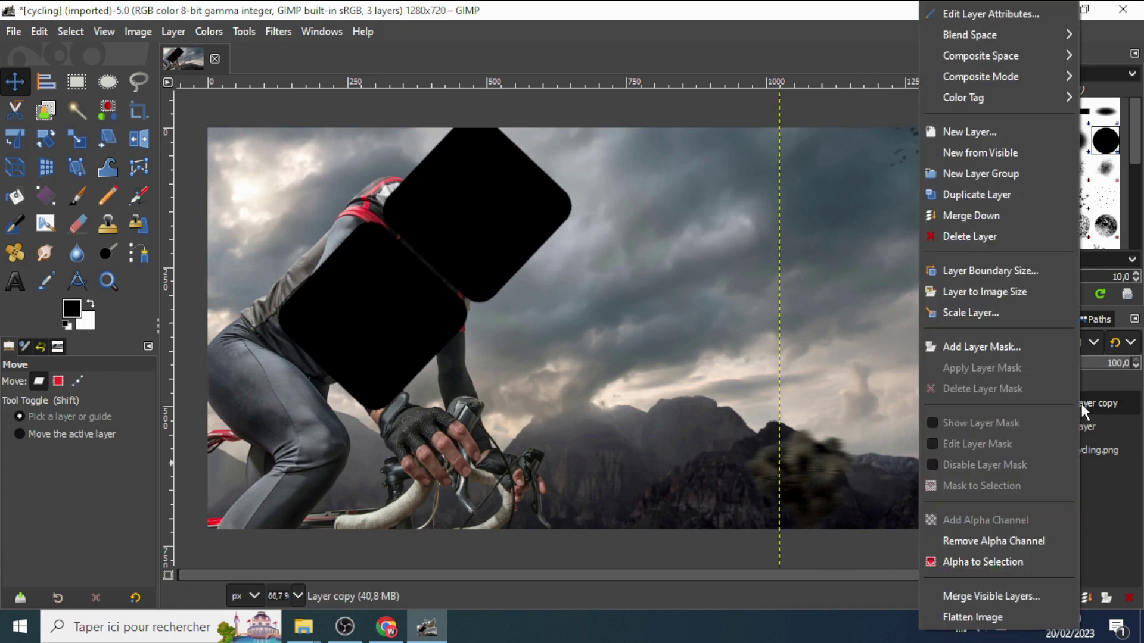
left_click(980, 195)
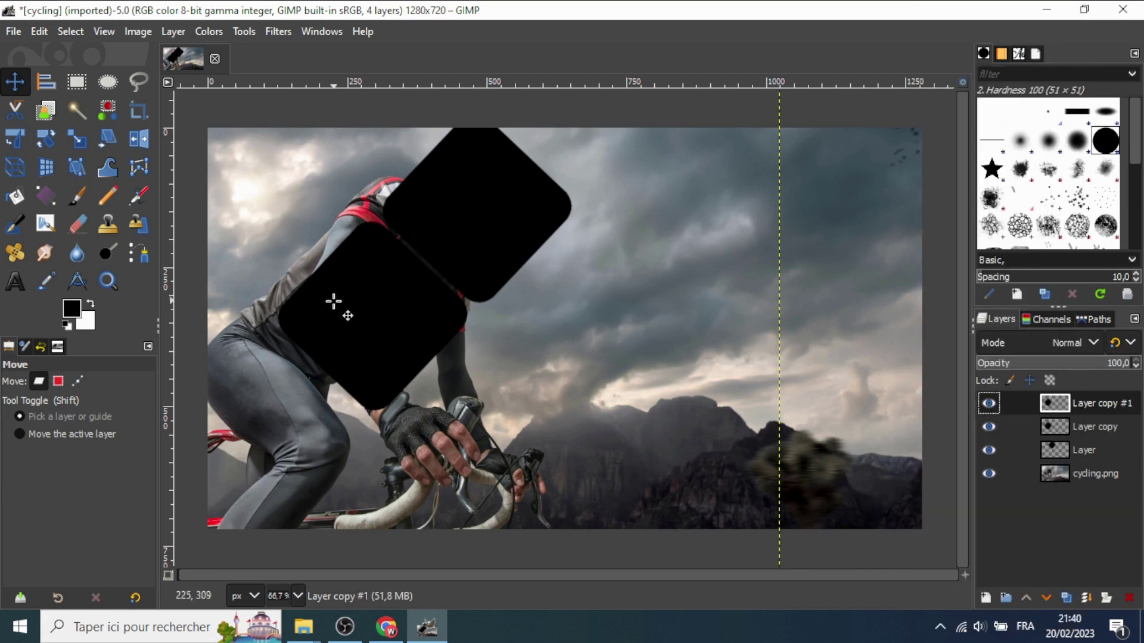
left_click_drag(379, 321, 319, 171)
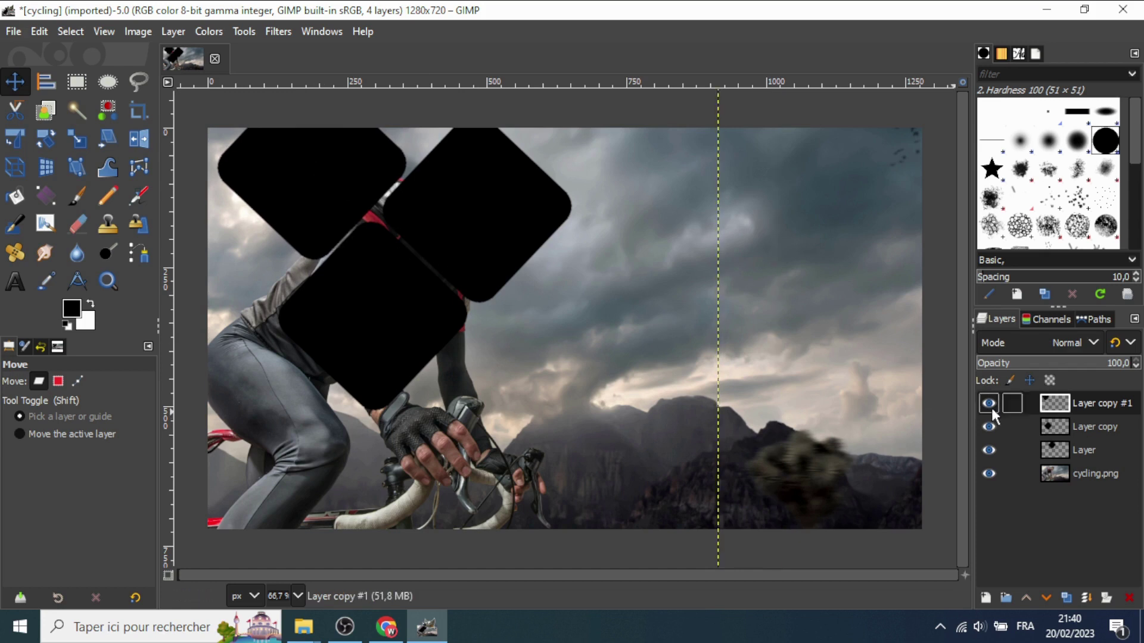
Step: Add two more diamond copies, one at the lower left and one over the cyclist's hands
right_click(1084, 402)
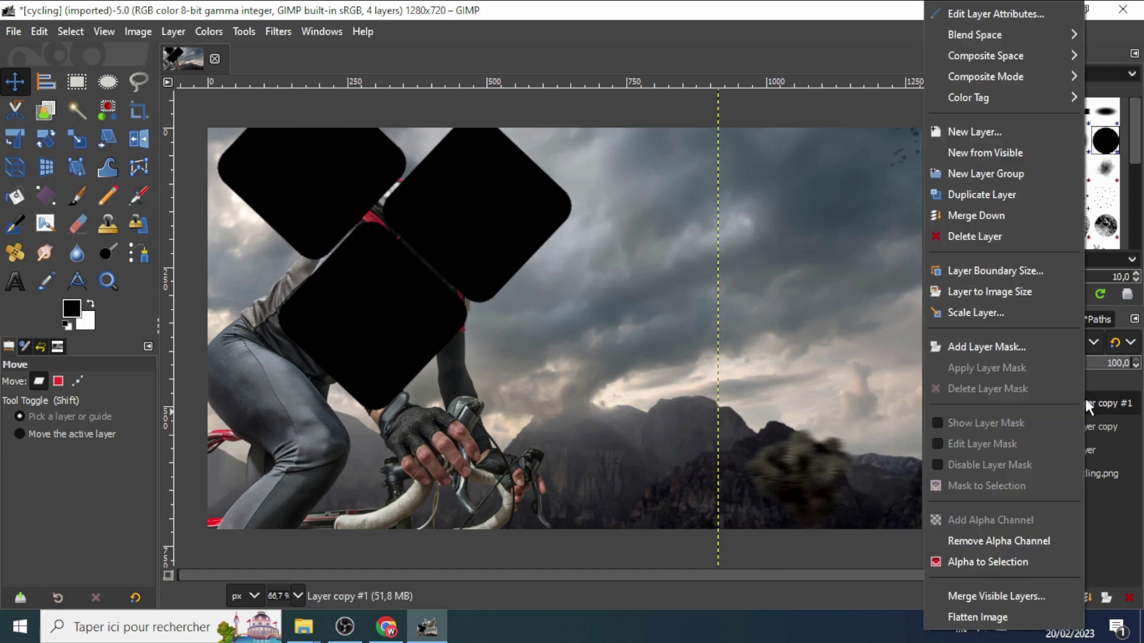
left_click(983, 194)
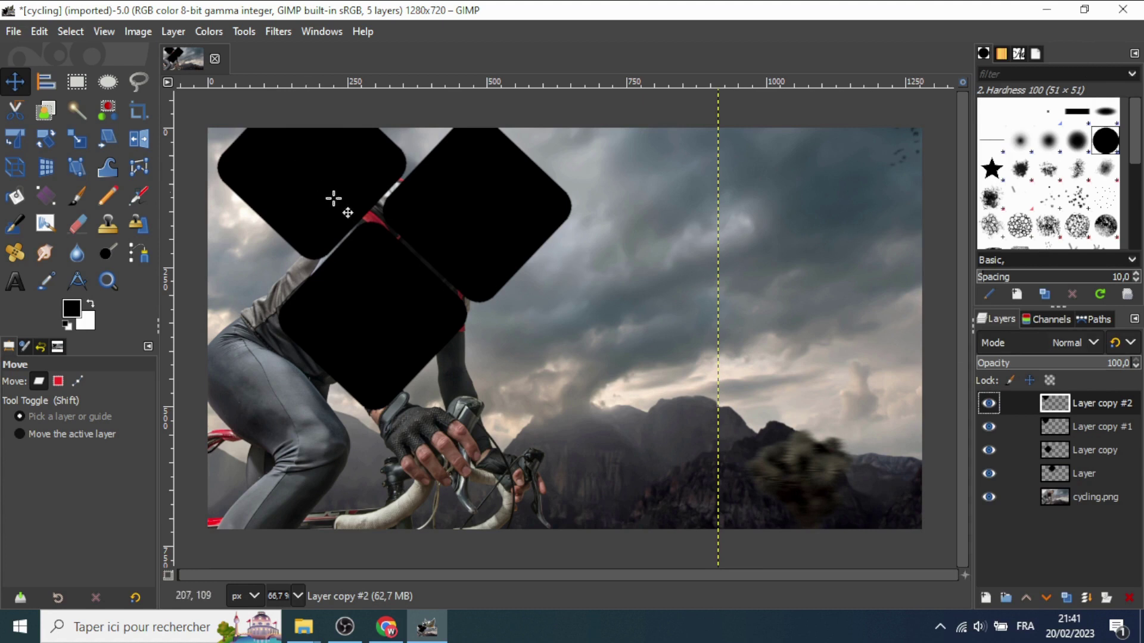
mouse_move(324, 194)
left_mouse_down()
mouse_move(243, 421)
mouse_move(284, 455)
left_mouse_up()
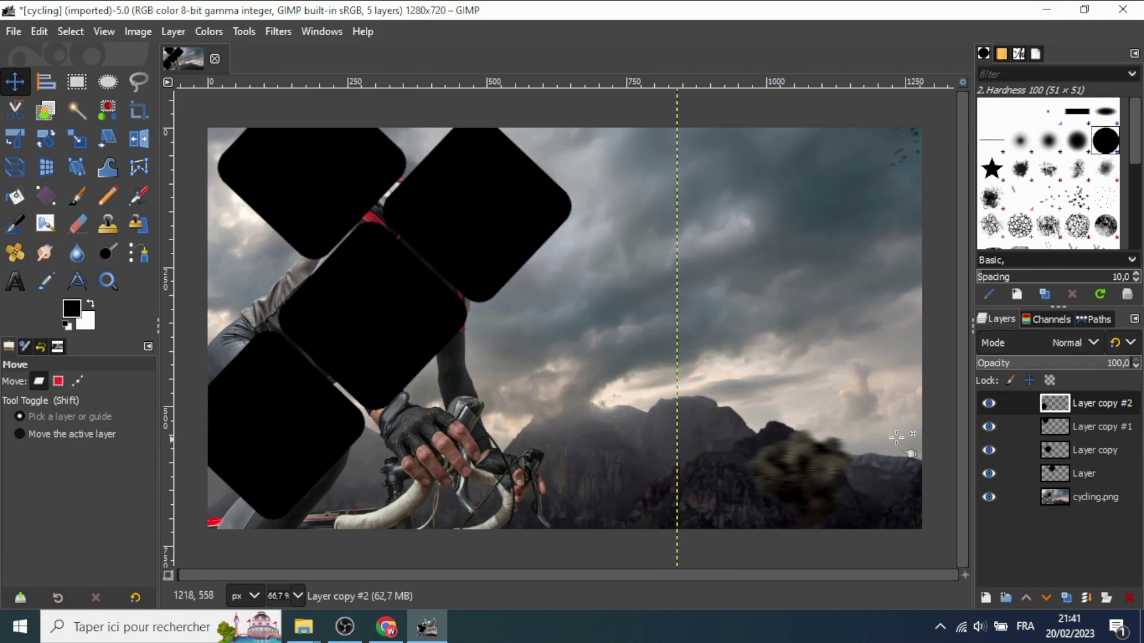
right_click(1083, 404)
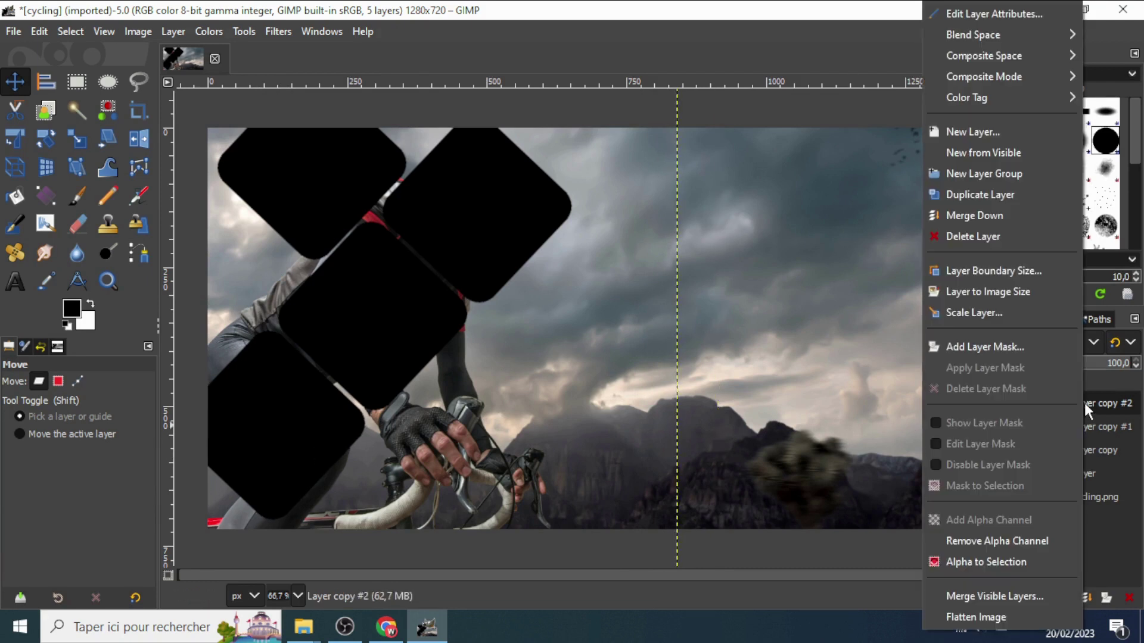
left_click(991, 195)
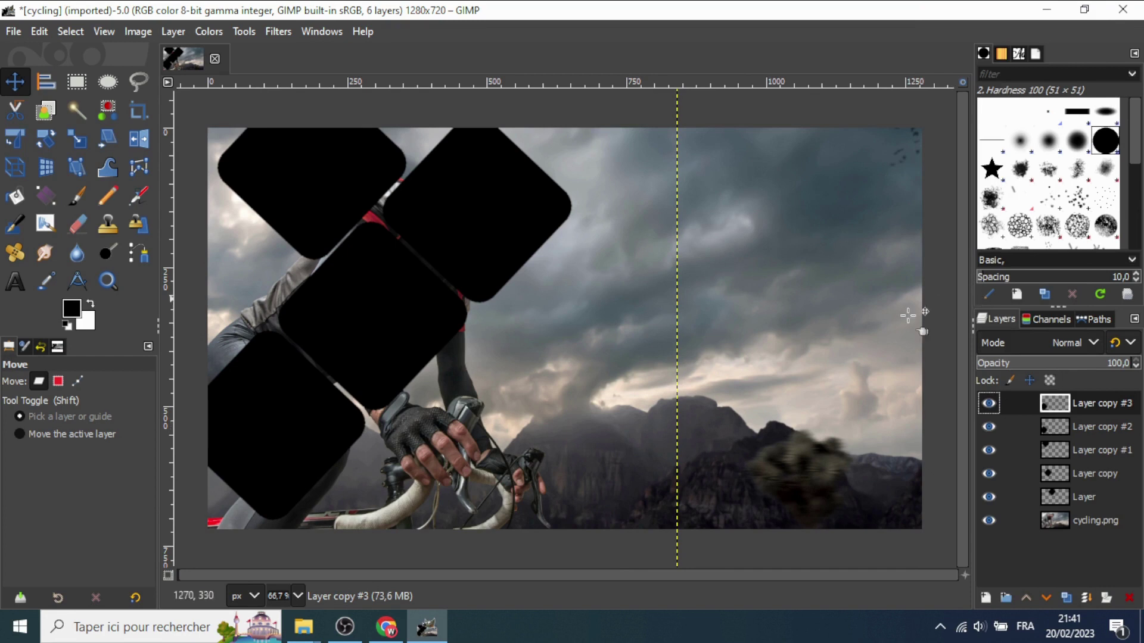
mouse_move(310, 450)
left_mouse_down()
mouse_move(448, 488)
mouse_move(442, 478)
left_mouse_up()
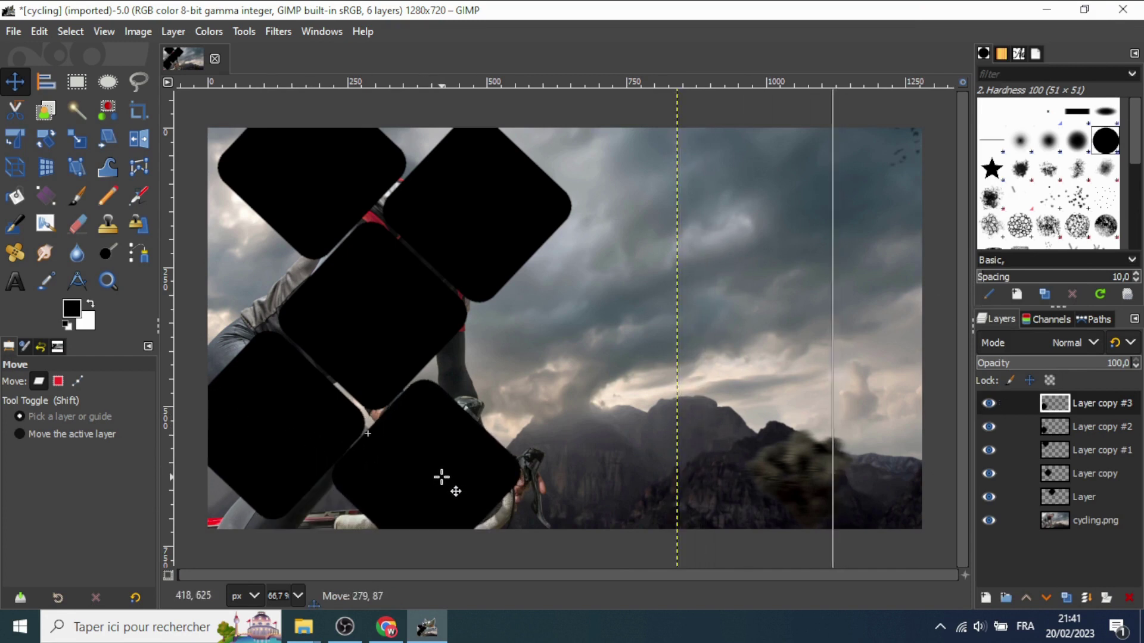
left_click_drag(442, 478, 446, 480)
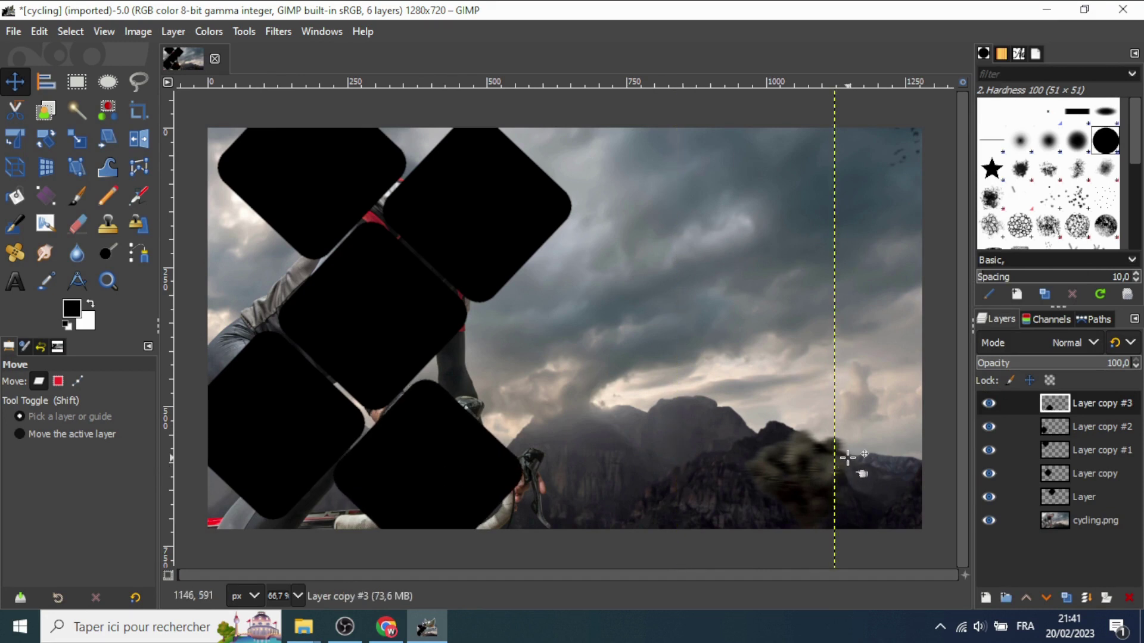
Step: Merge Down the four diamond copies into one shapes layer above cycling.png
right_click(1084, 403)
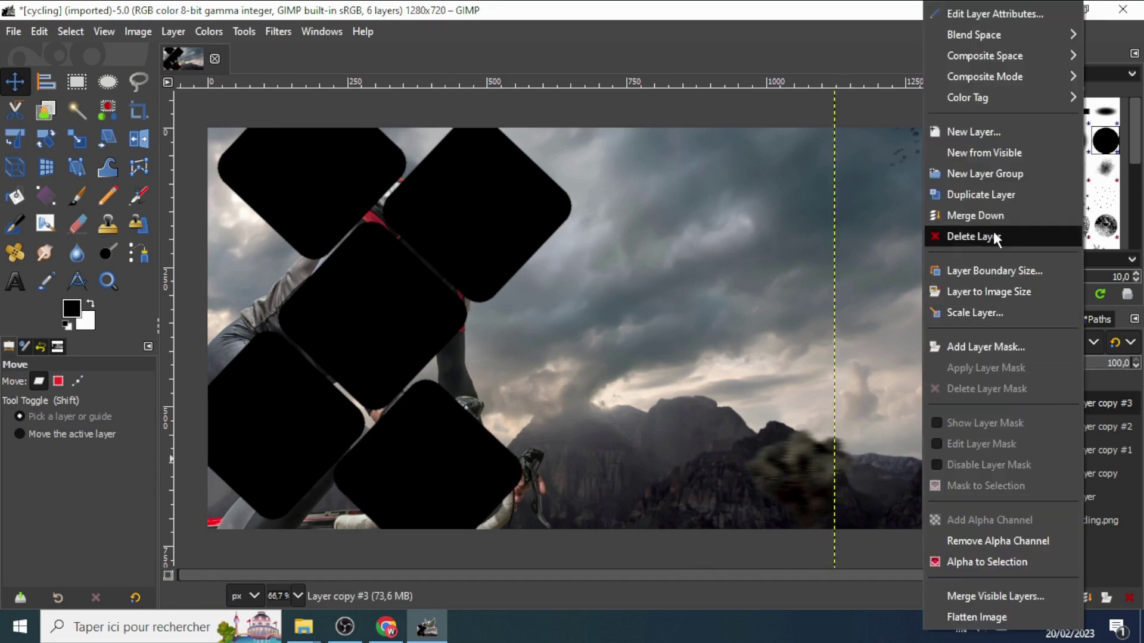
left_click(955, 235)
right_click(1081, 406)
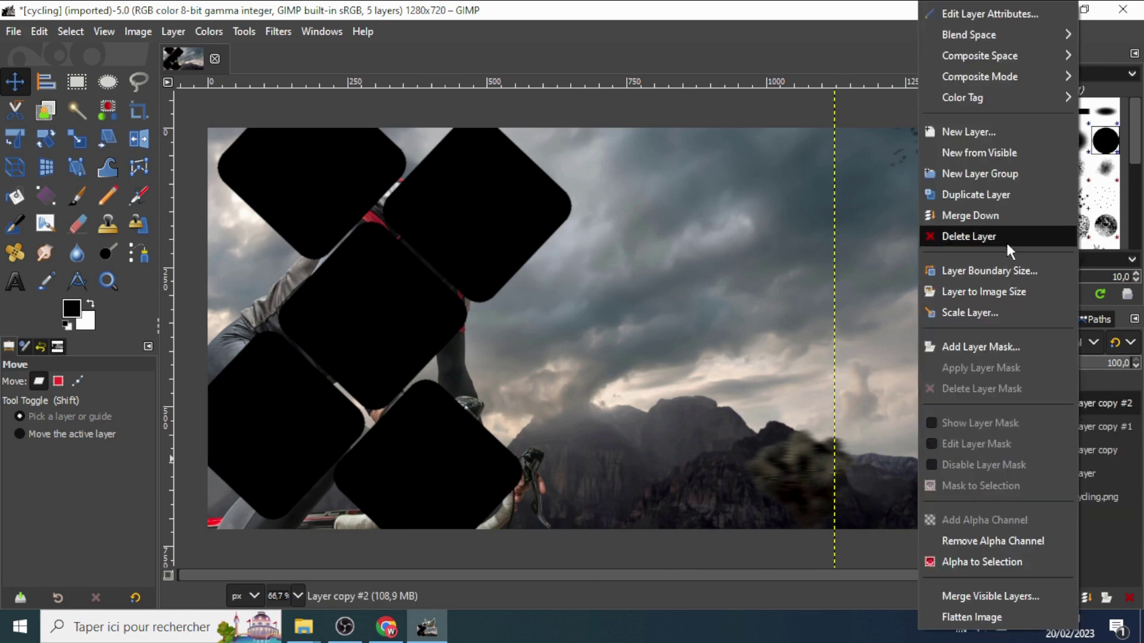
left_click(1005, 241)
right_click(1081, 402)
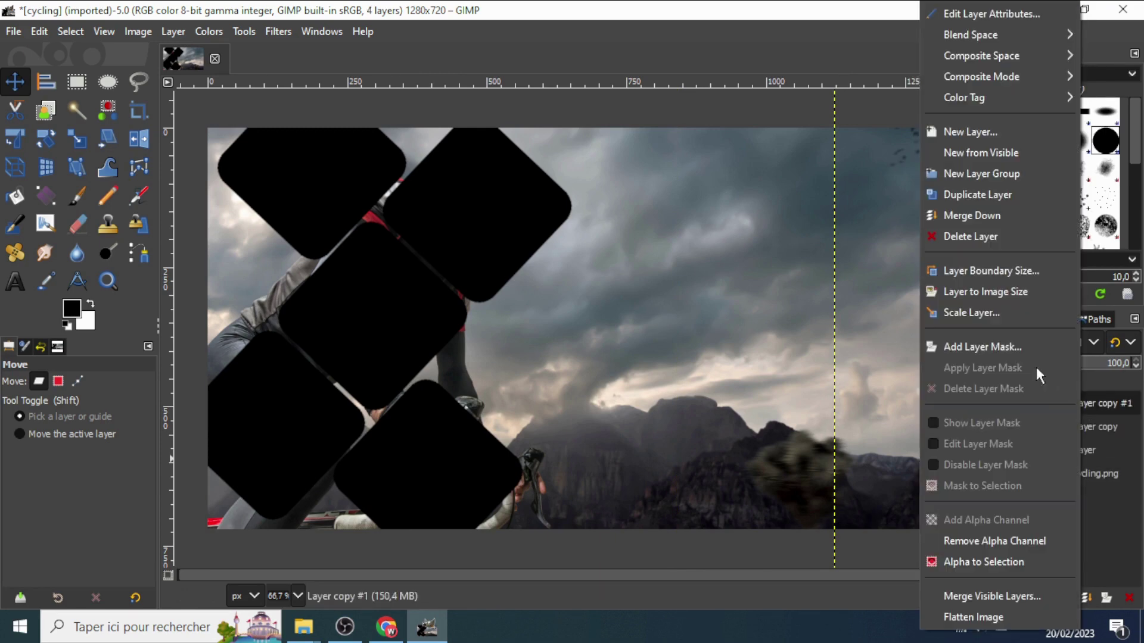
left_click(982, 214)
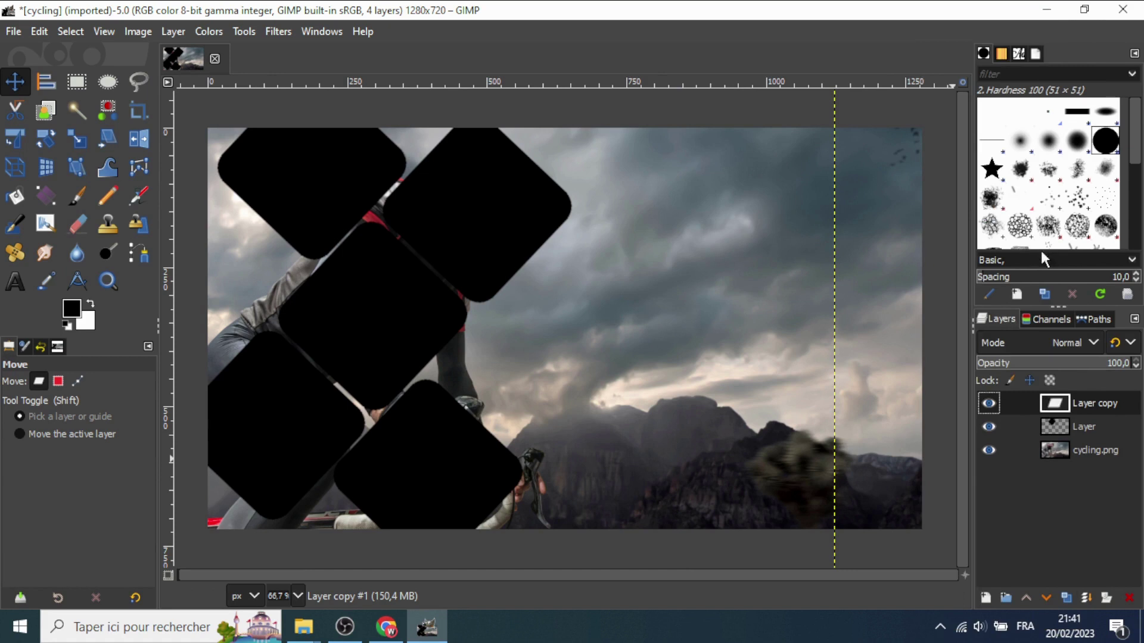
right_click(1079, 402)
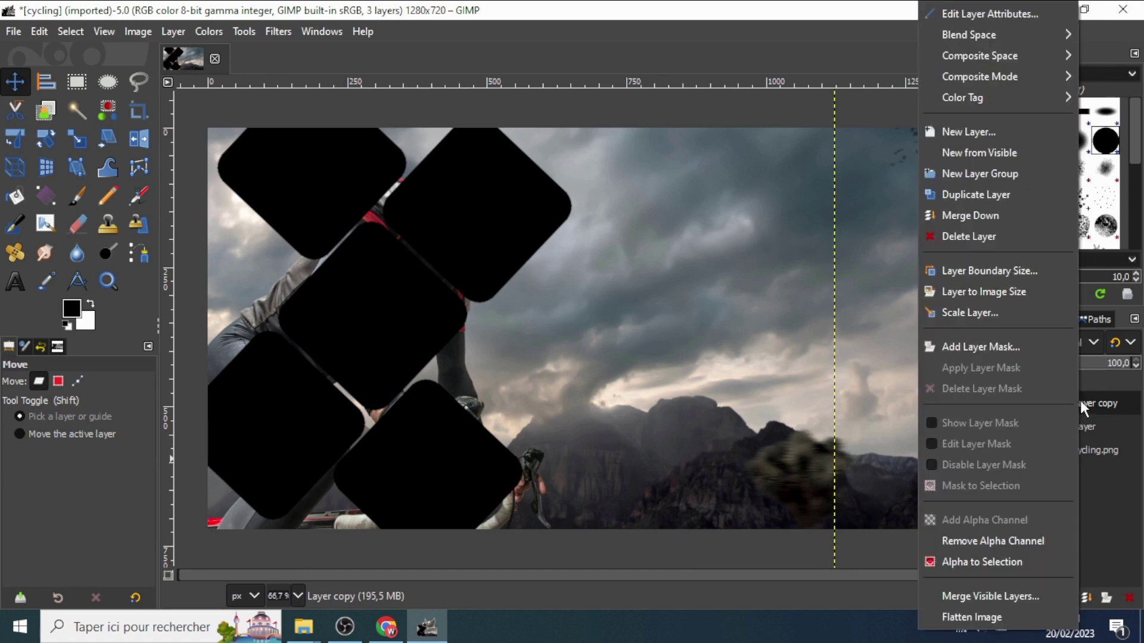
left_click(1006, 215)
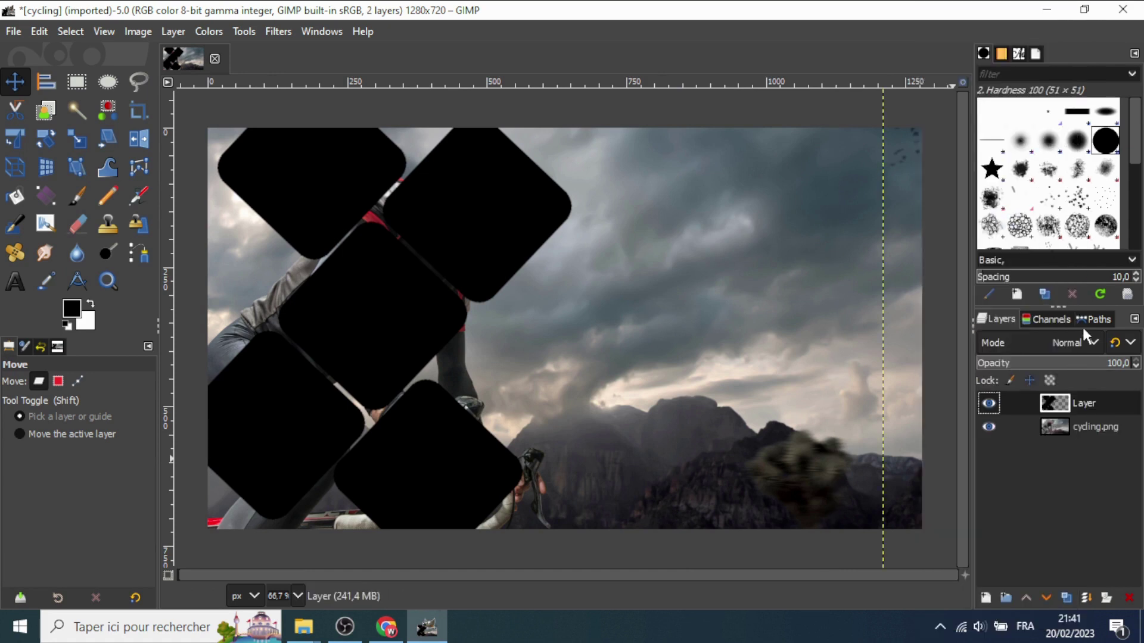
right_click(1080, 402)
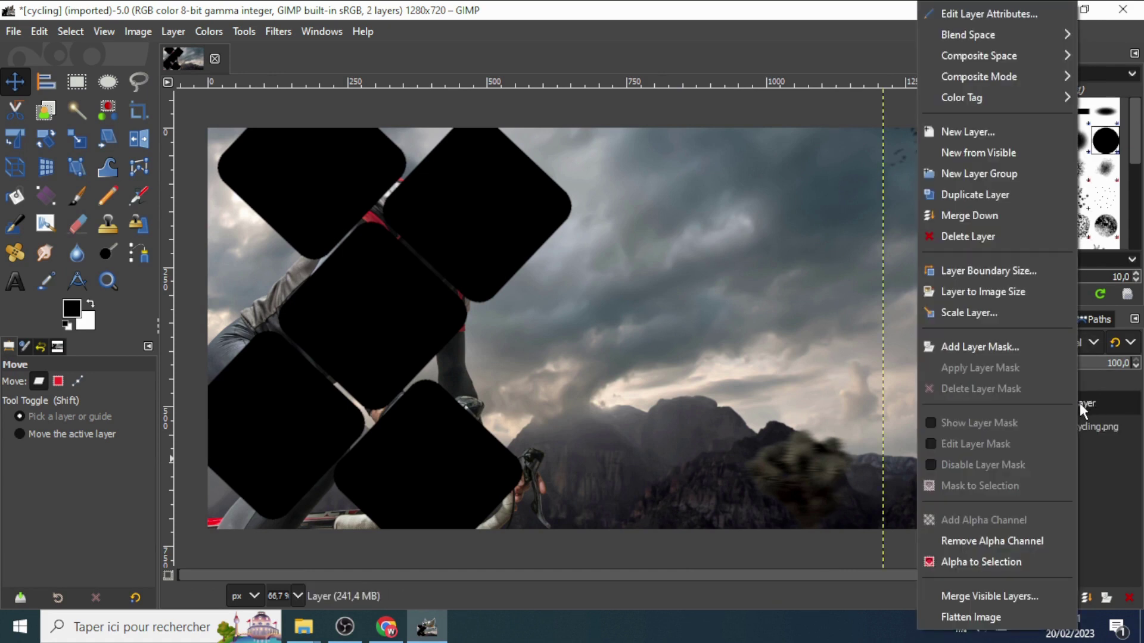
Step: Move cycling.png on top and mask it from the diamonds' Alpha to Selection, then deselect
left_click(992, 559)
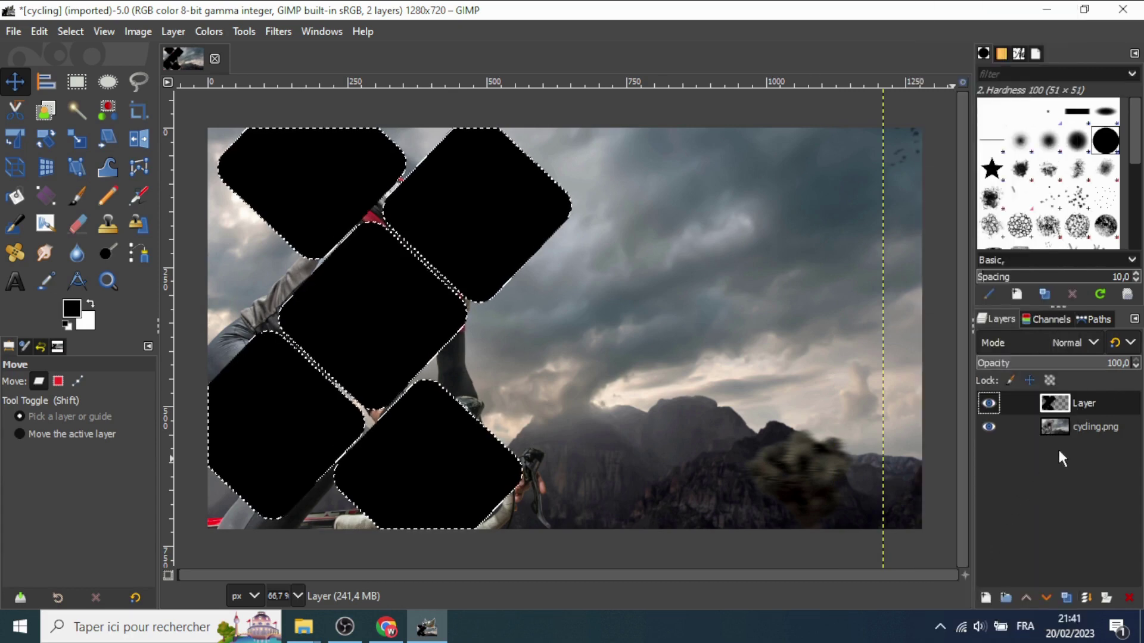
left_click_drag(1092, 427, 1084, 394)
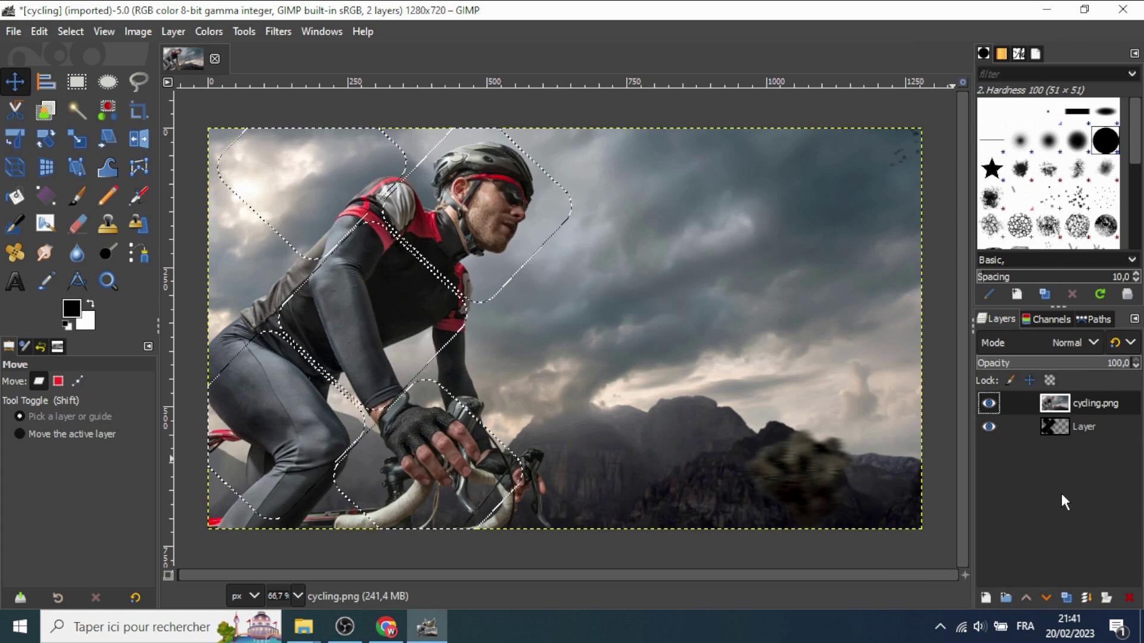
right_click(1088, 402)
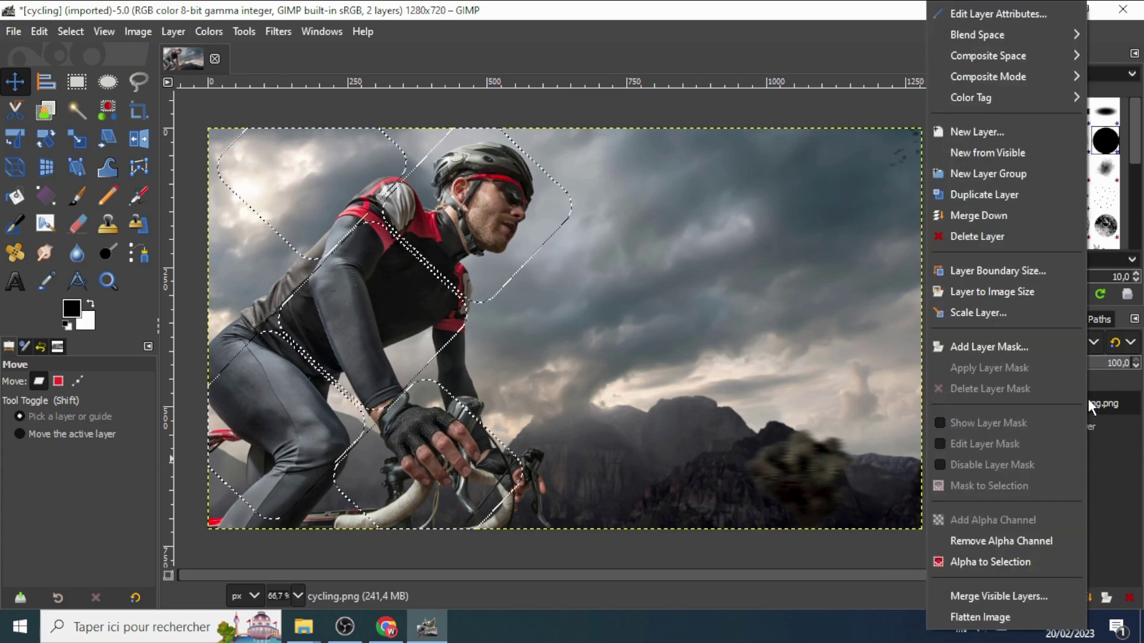
left_click(1066, 342)
left_click(993, 362)
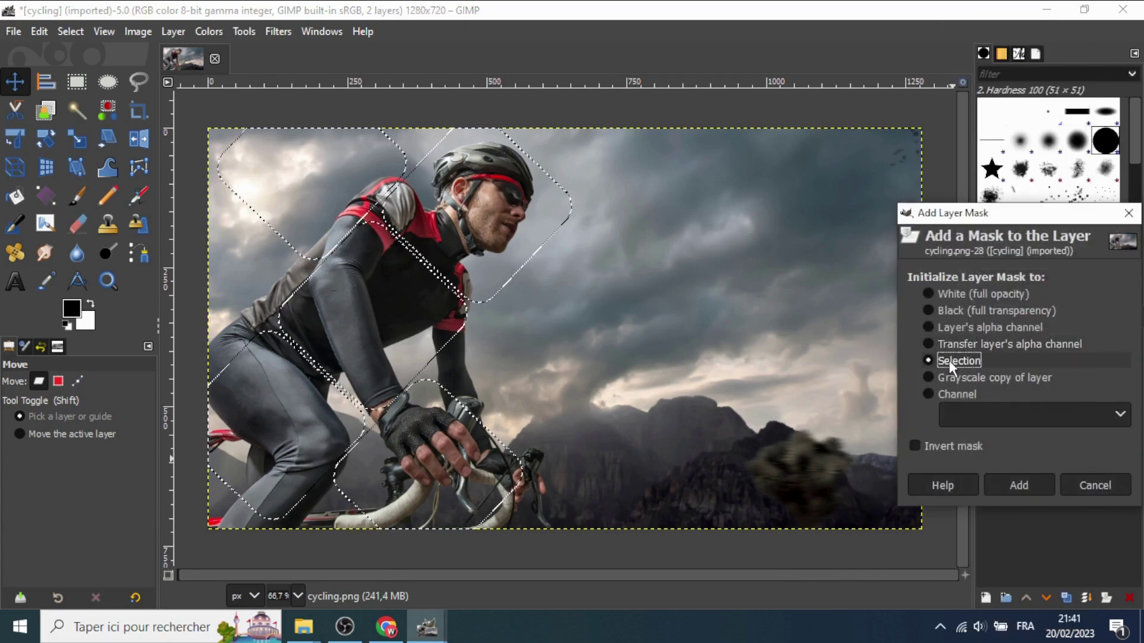
left_click(1018, 485)
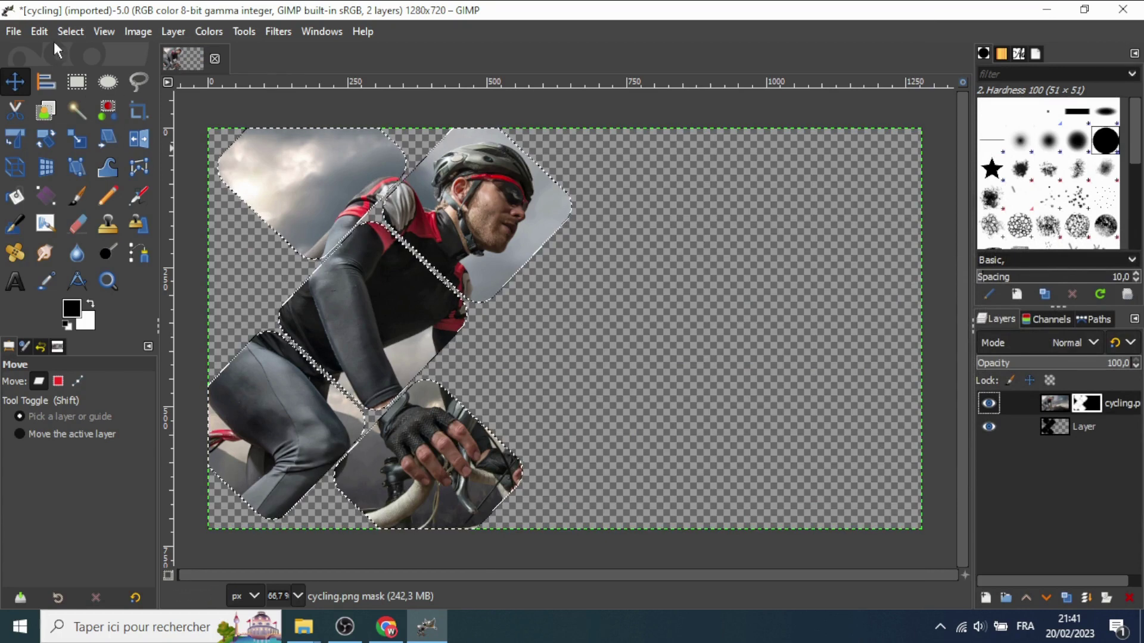
left_click(70, 31)
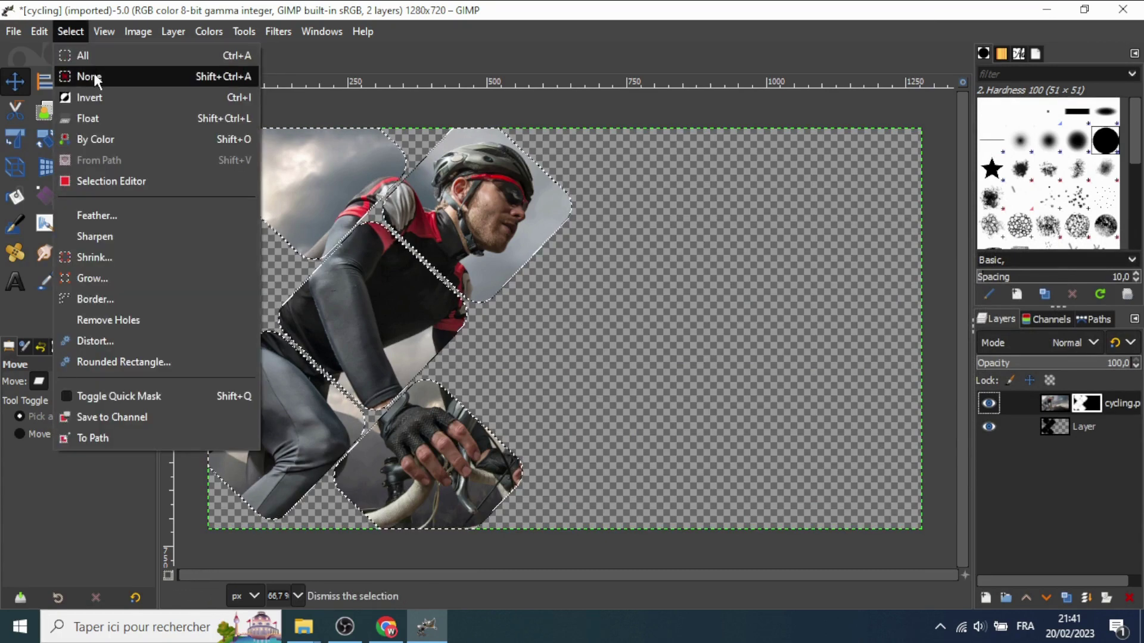
left_click(89, 77)
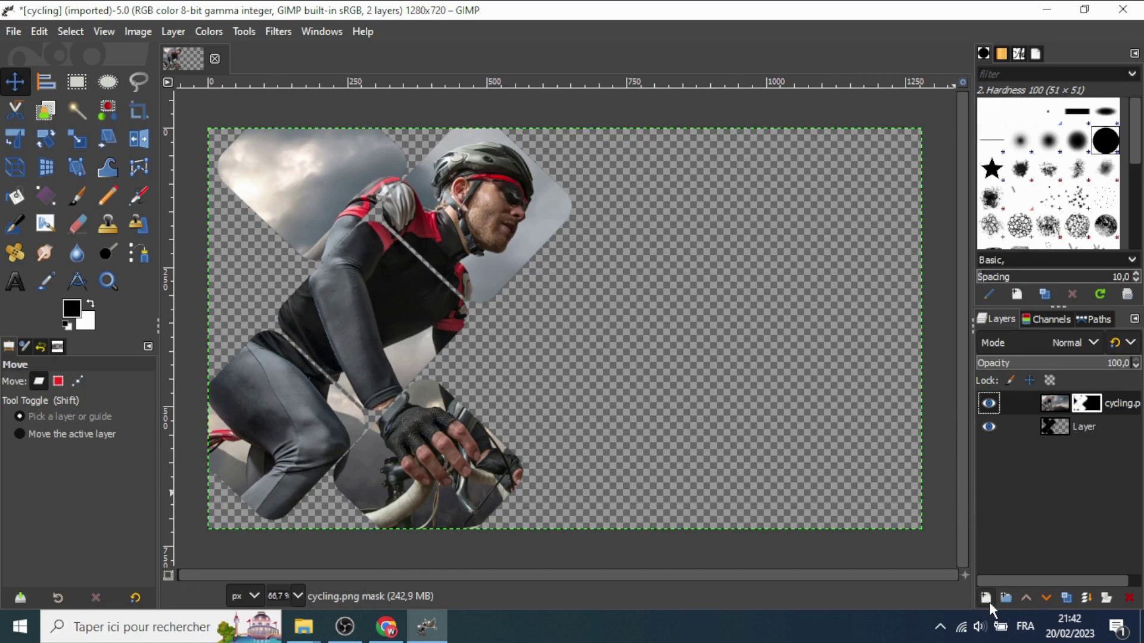
Step: Add a white Background color-filled layer and move it to the bottom of the stack
left_click(987, 598)
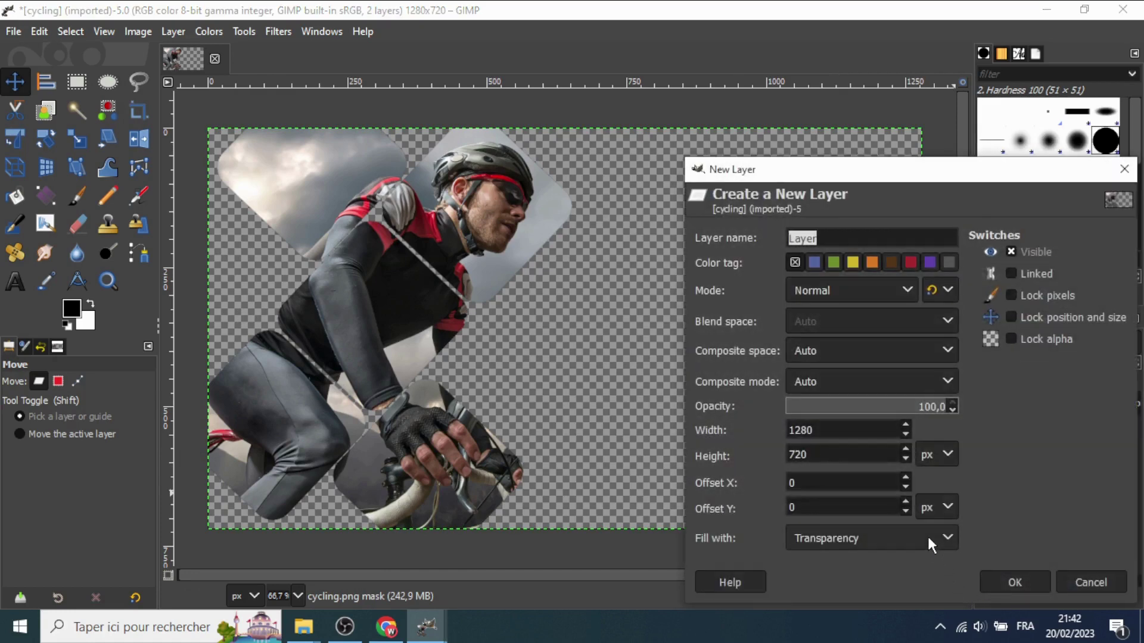
left_click(927, 534)
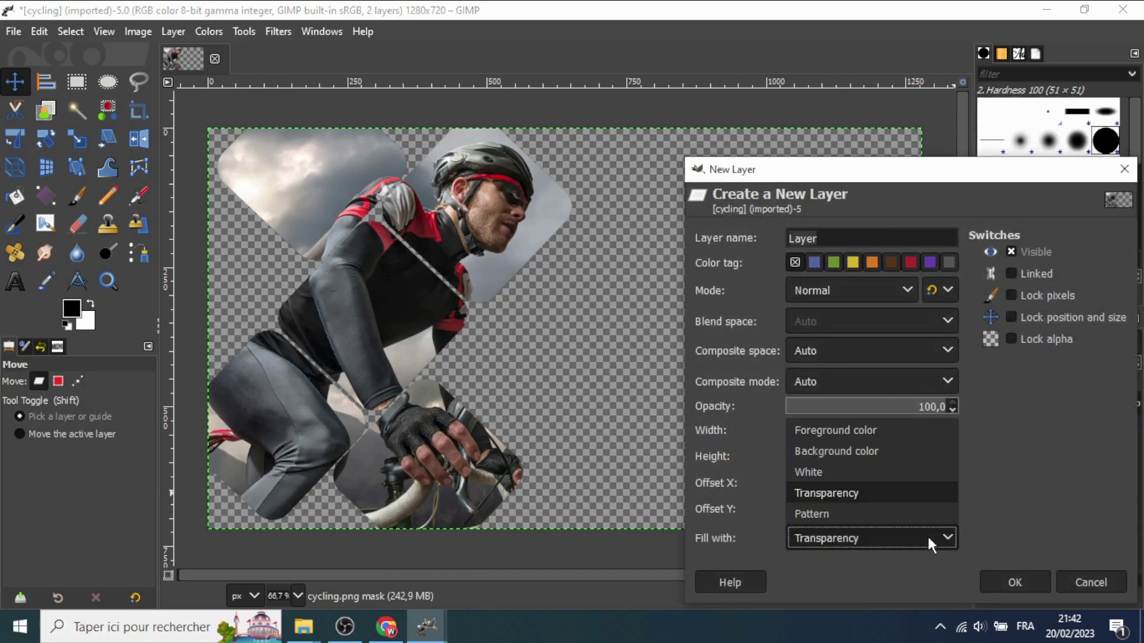
left_click(843, 447)
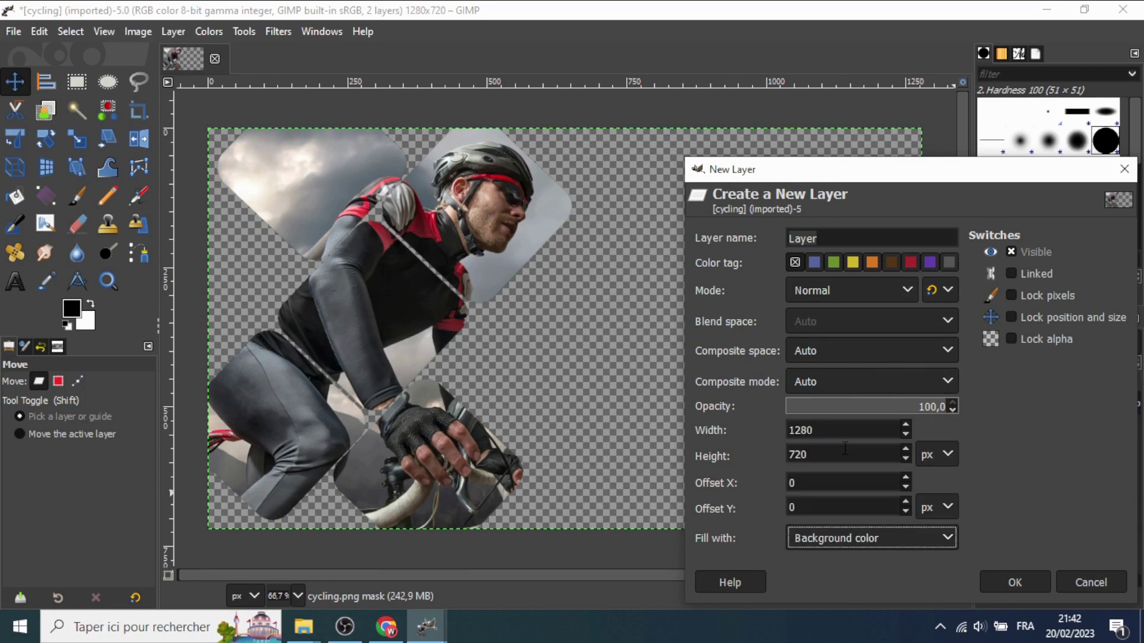
left_click(1011, 583)
left_click_drag(1058, 403, 1063, 470)
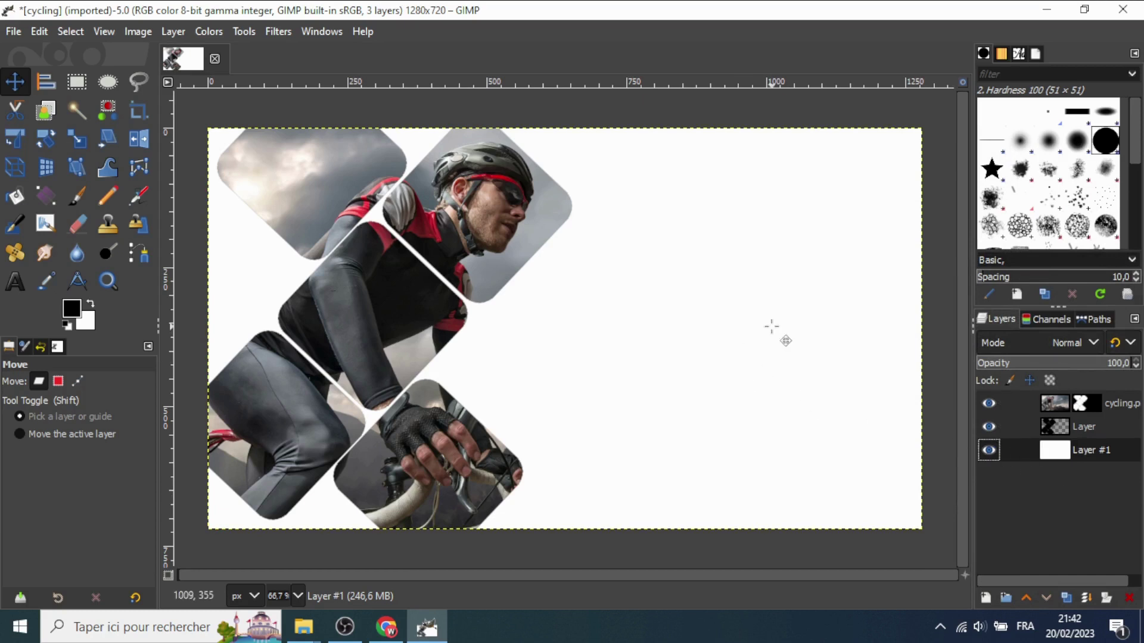
Step: Export the image with Export As under the name fg.png
left_click(21, 33)
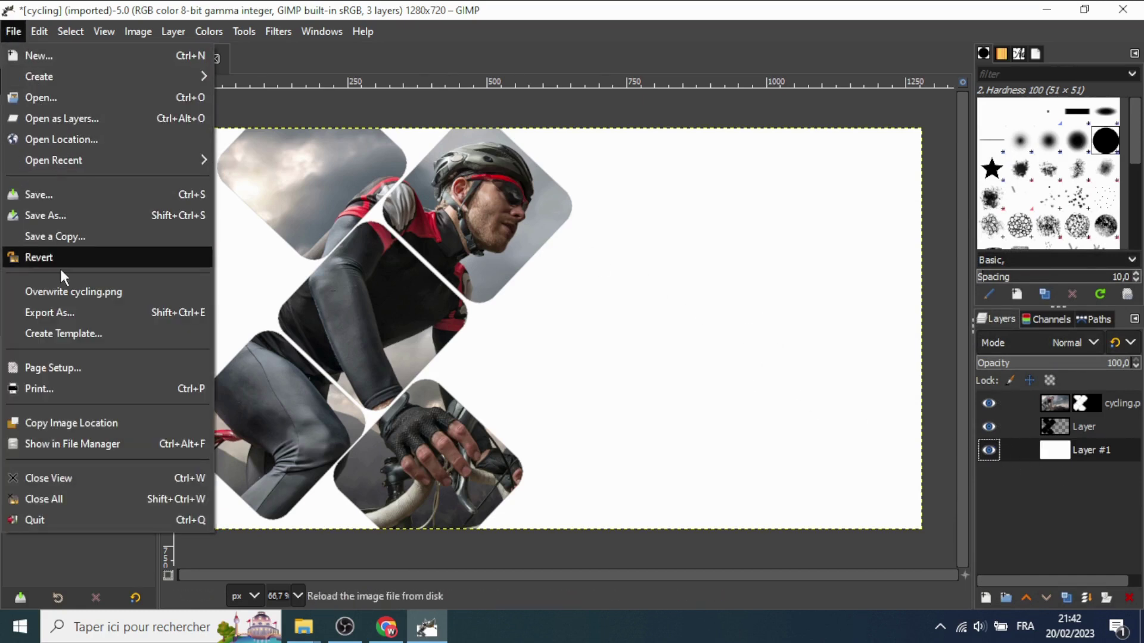
left_click(82, 314)
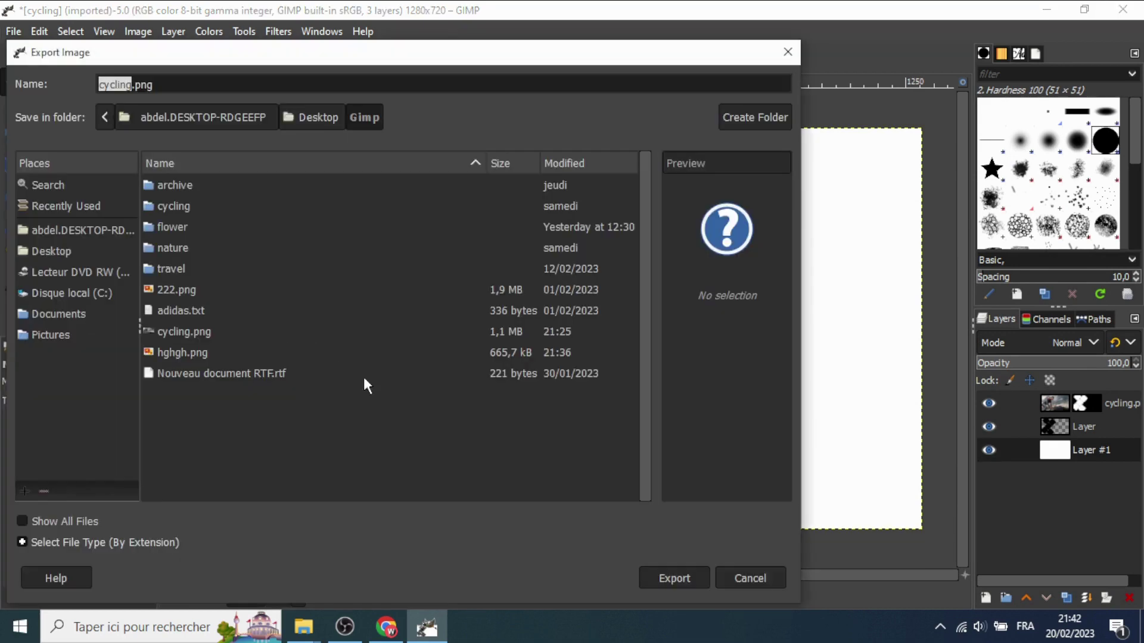
type("fgfg")
left_click(677, 580)
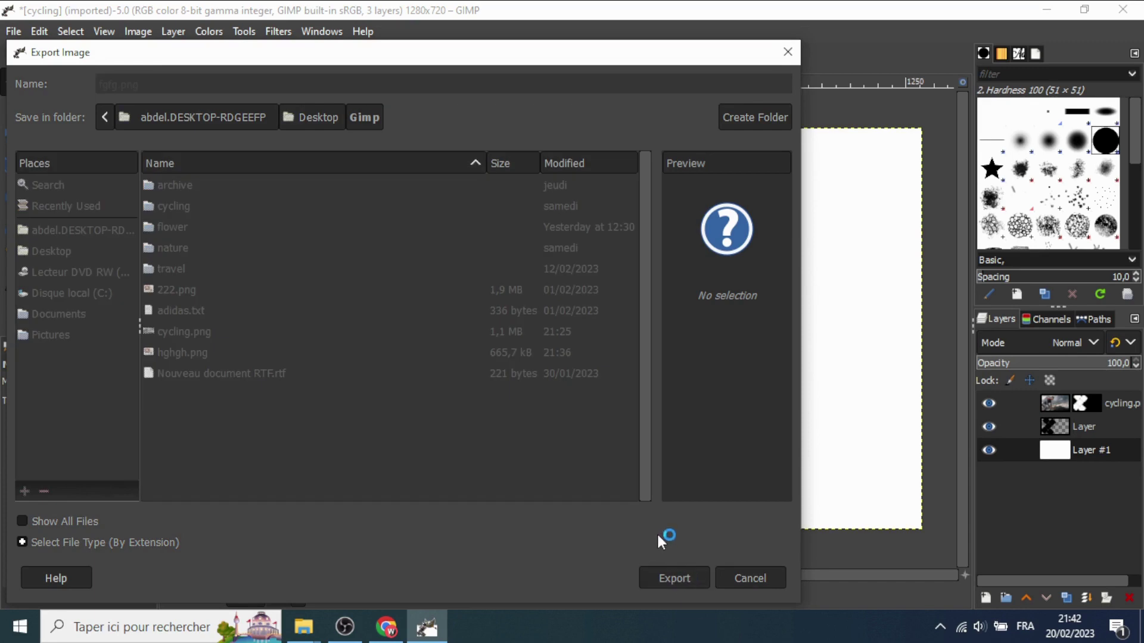